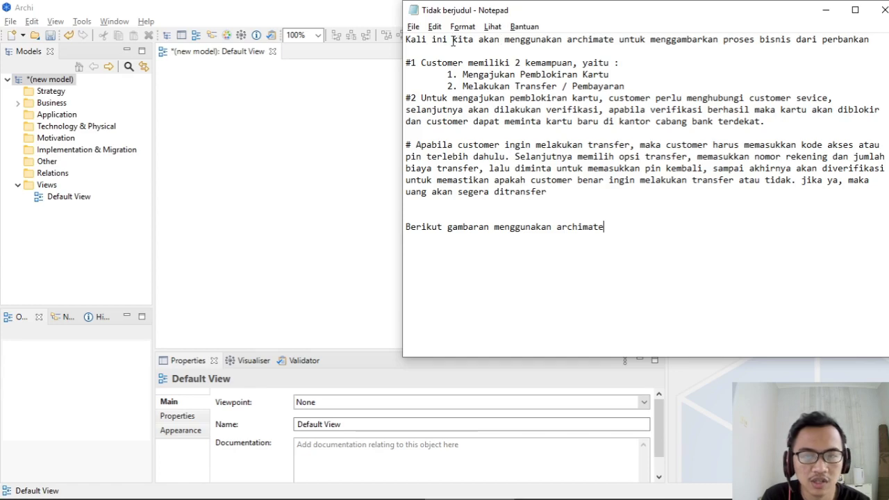
- Number the transfer paragraph in the notes as #3
click(414, 143)
text(3)
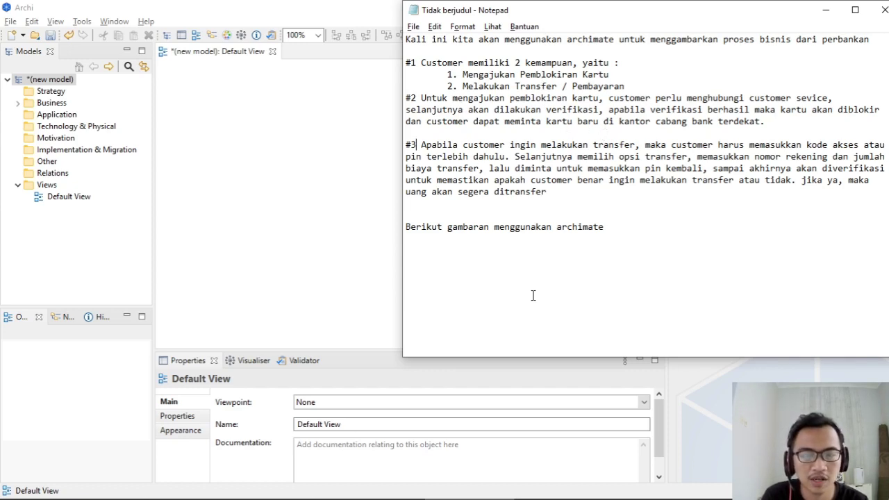
- Switch to Archi and add a Business Actor named "Customer" to the Default View
click(568, 499)
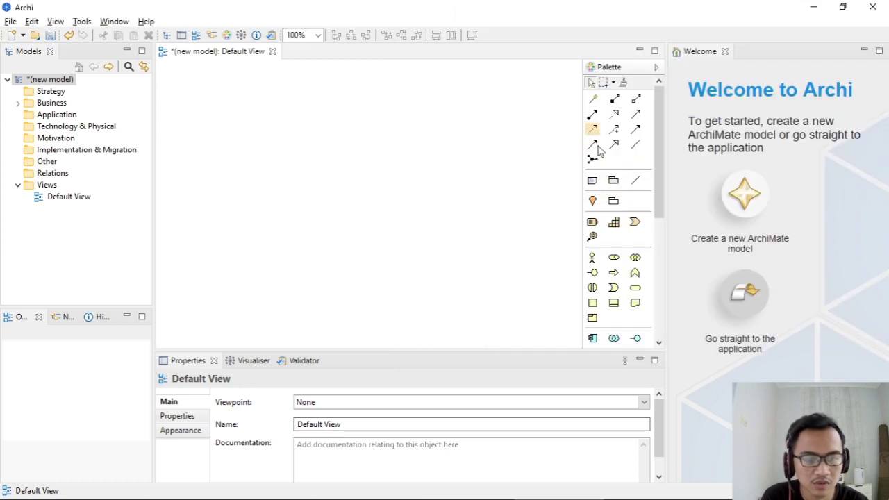
click(595, 261)
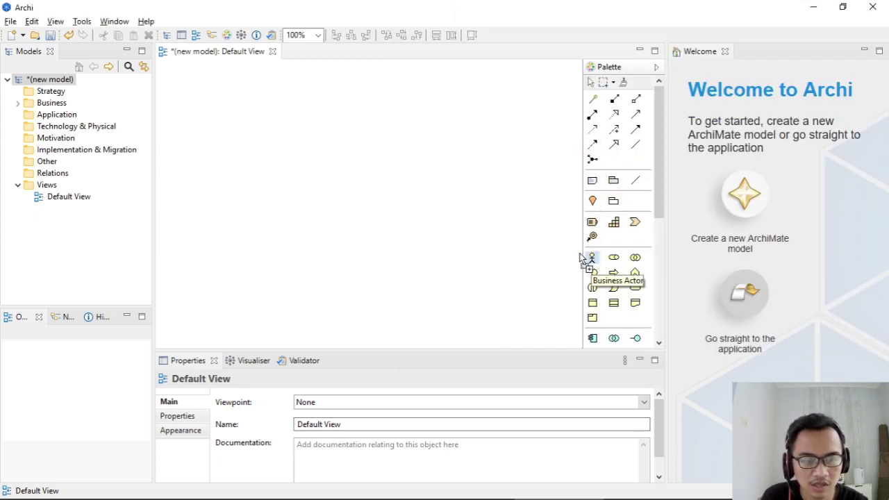
click(210, 118)
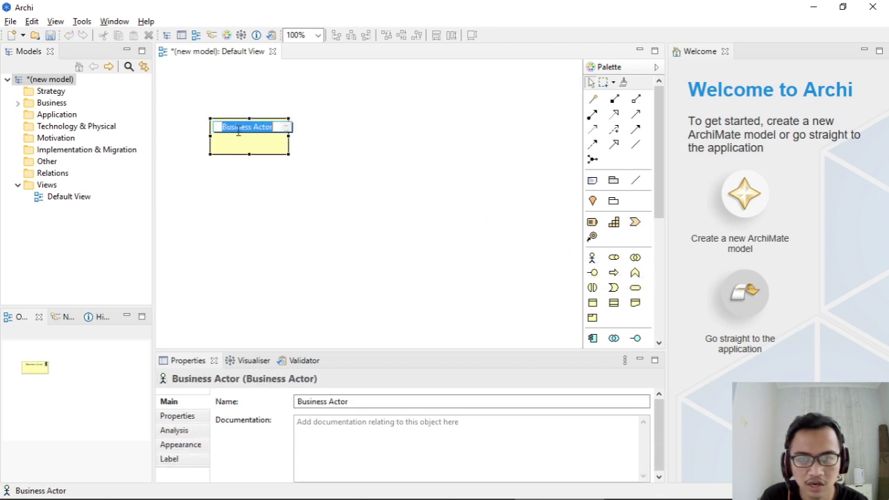
text(Cu)
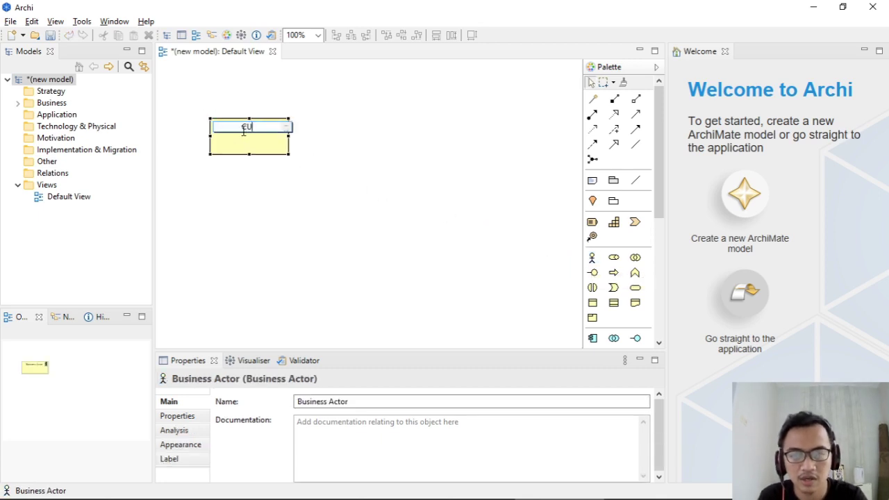
text(stomer)
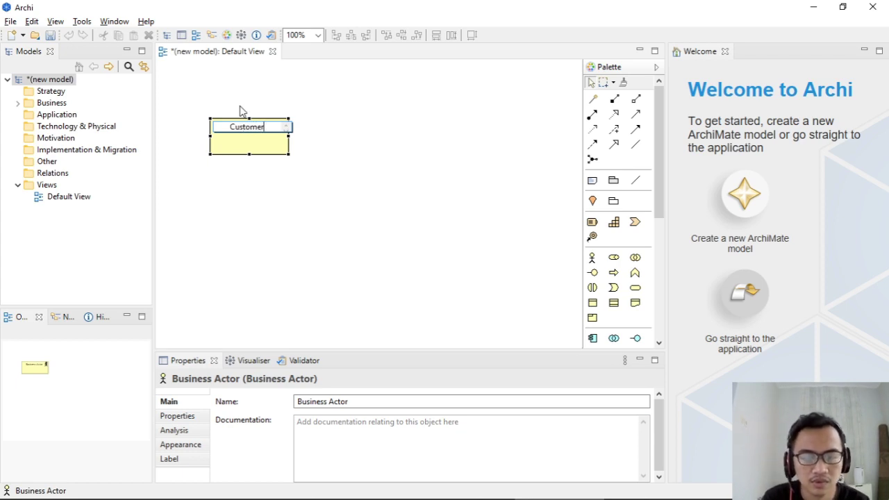
click(345, 178)
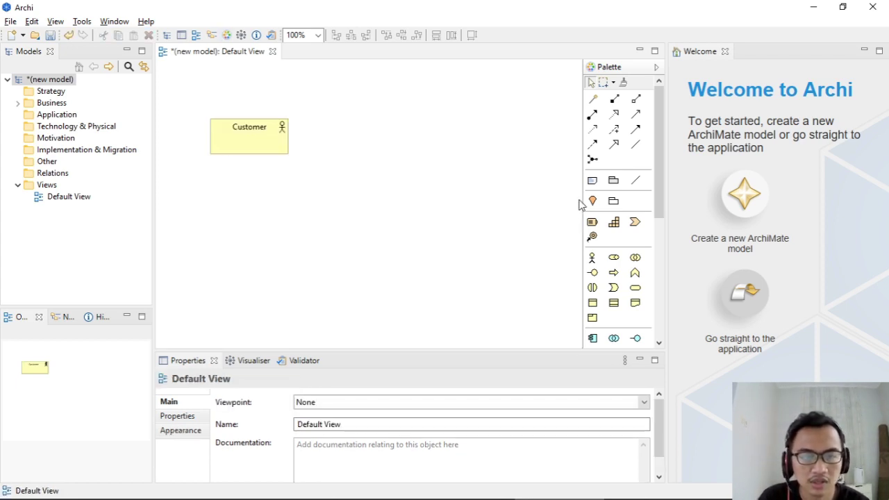
- Check the customer's two capabilities in the Notepad notes, and add a Business Service to the Archi view beside Customer
mouse_move(549, 476)
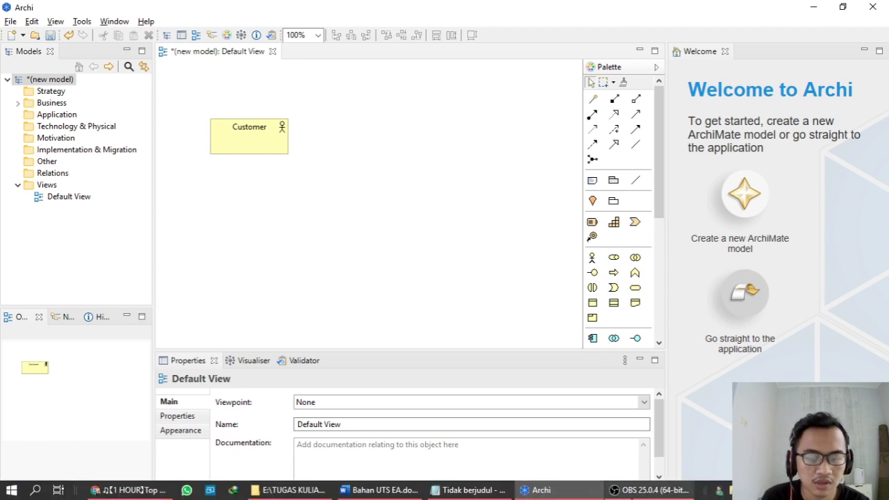
click(467, 489)
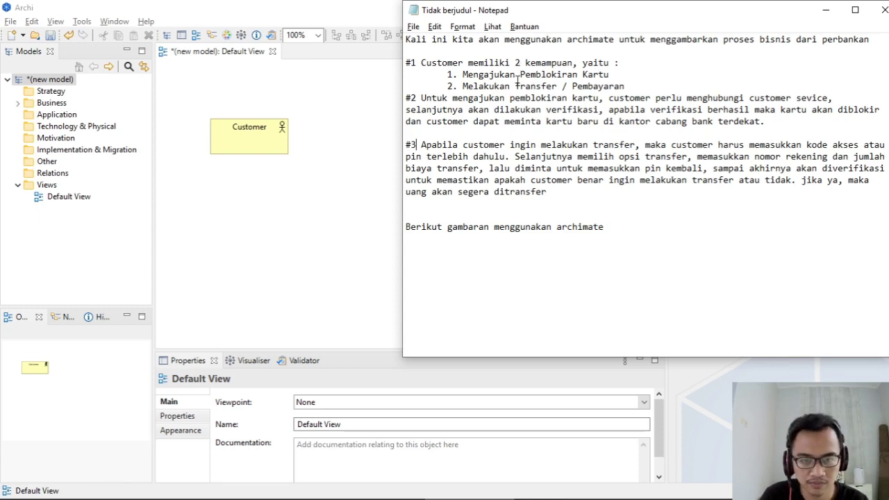
click(348, 205)
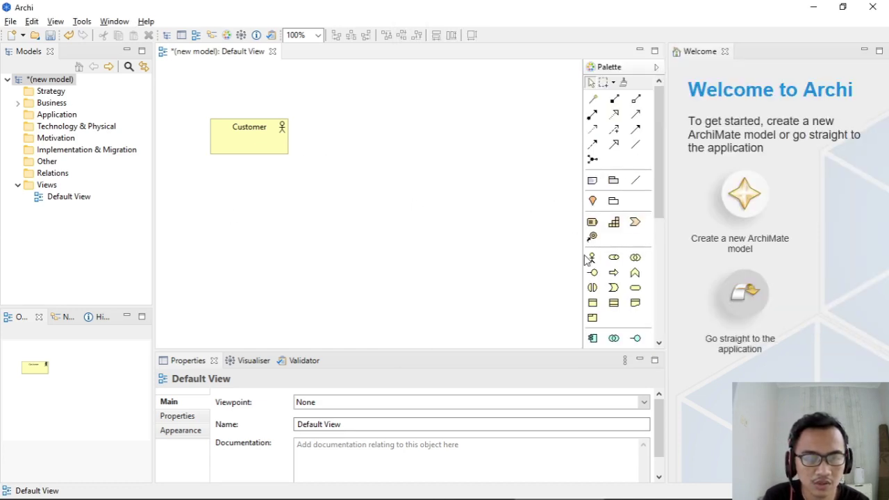
key(alt+Tab)
key(alt+Tab)
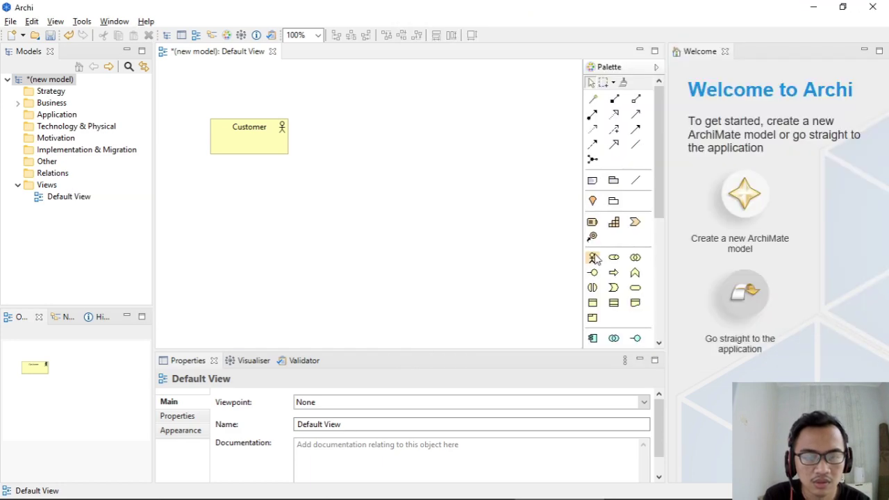
click(634, 290)
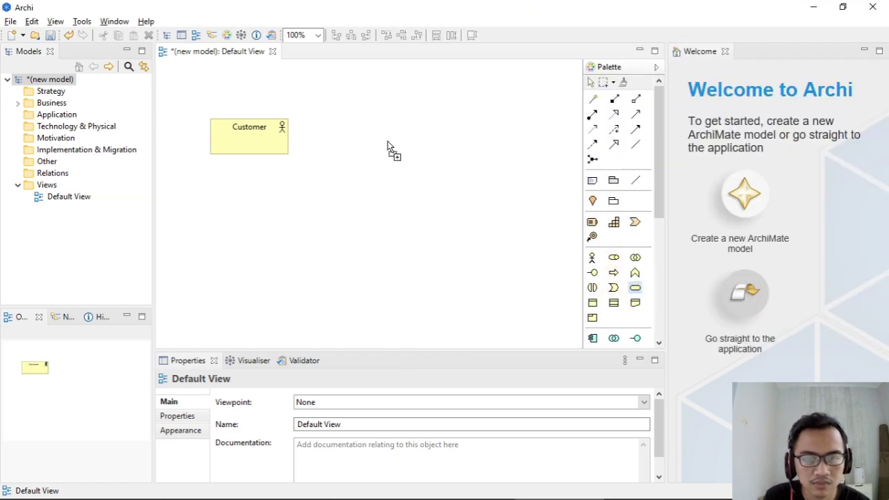
click(388, 142)
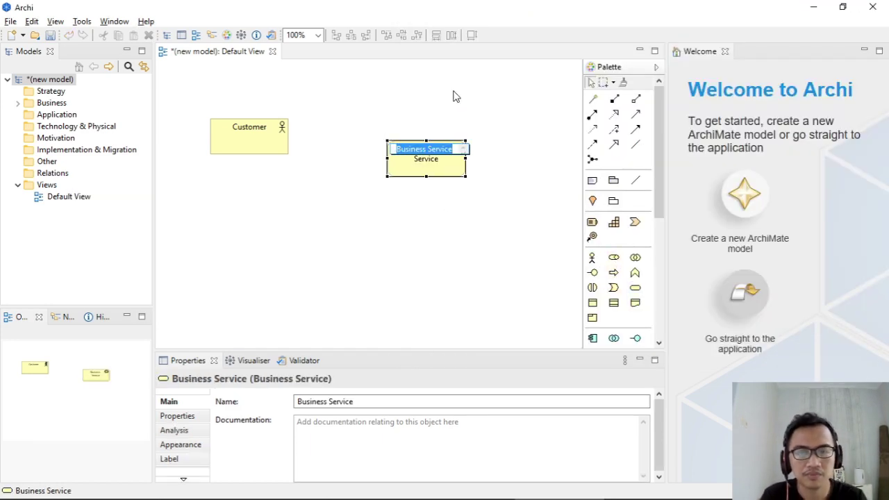
text(PEM)
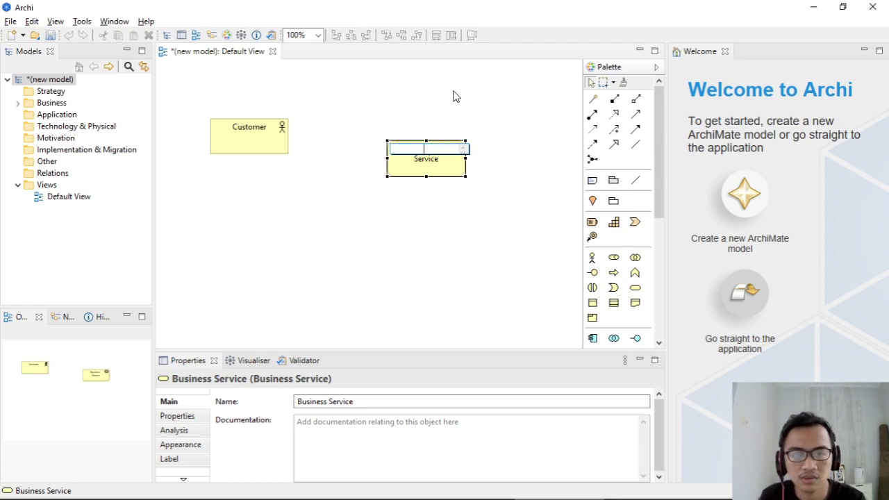
click(452, 331)
click(422, 167)
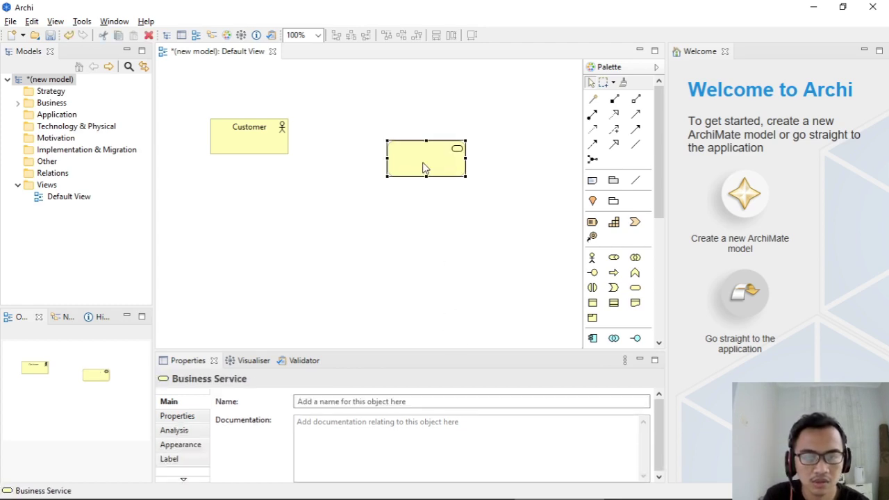
key(ctrl+z)
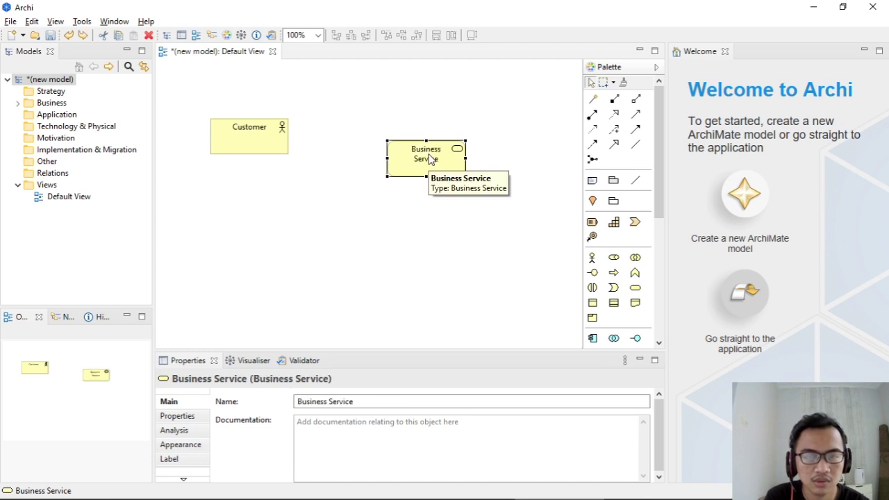
- Name the new Business Service "Pemblokiran Kartu" and align it in a row with the Customer actor
double_click(429, 162)
text(Pe)
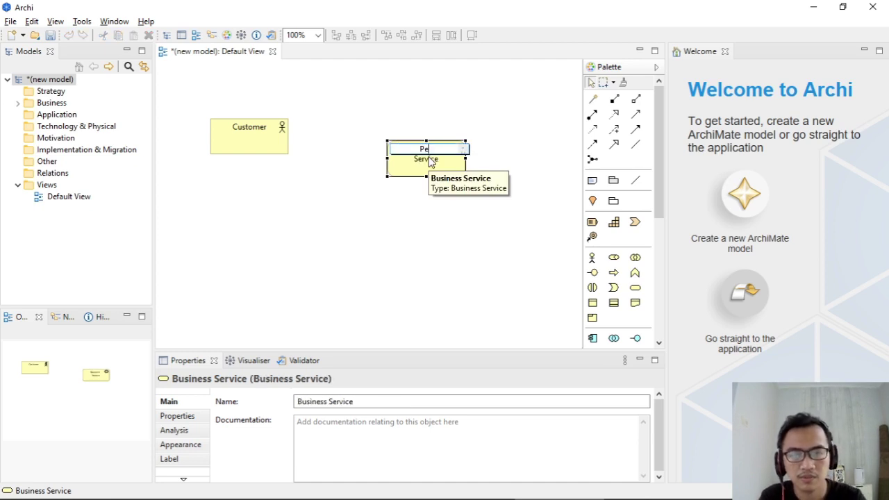
text(mblokiran Kartu)
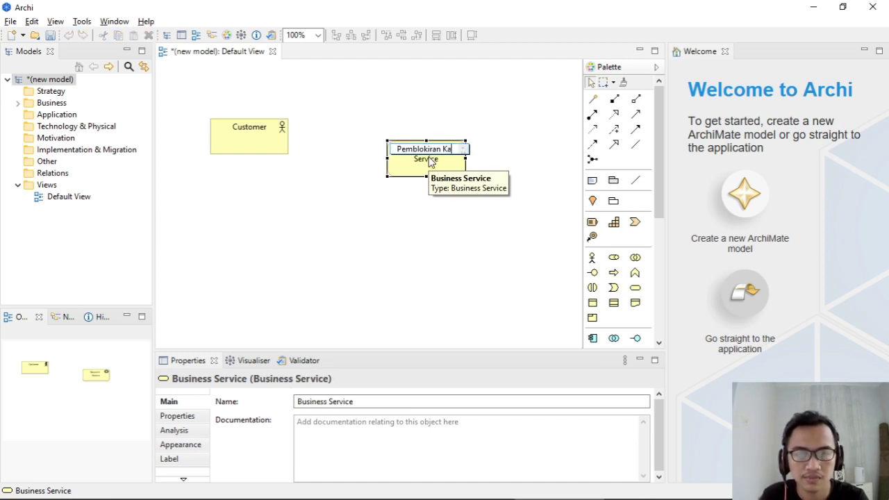
click(463, 237)
drag(434, 160, 387, 139)
click(392, 229)
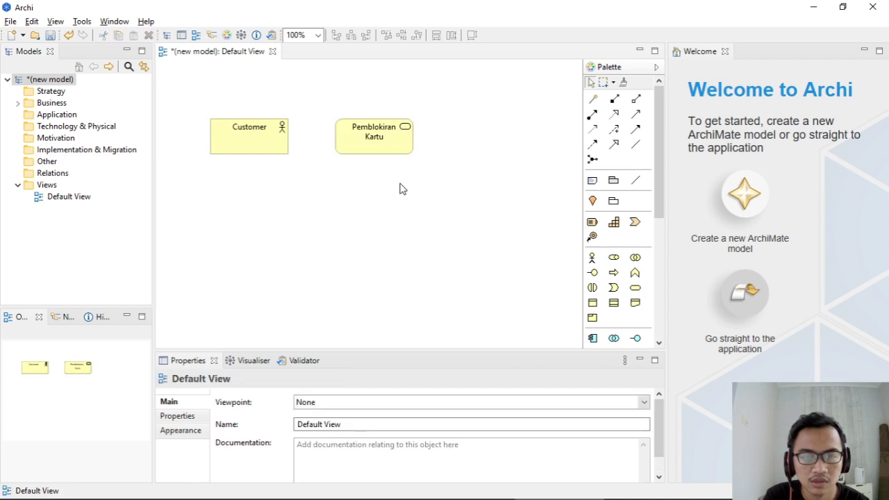
- Add a second Business Service below the Customer actor and name it "Transfer atau Pembayaran"
click(635, 287)
mouse_move(249, 215)
mouse_down()
mouse_move(353, 259)
mouse_move(336, 233)
mouse_move(265, 215)
mouse_up()
click(338, 233)
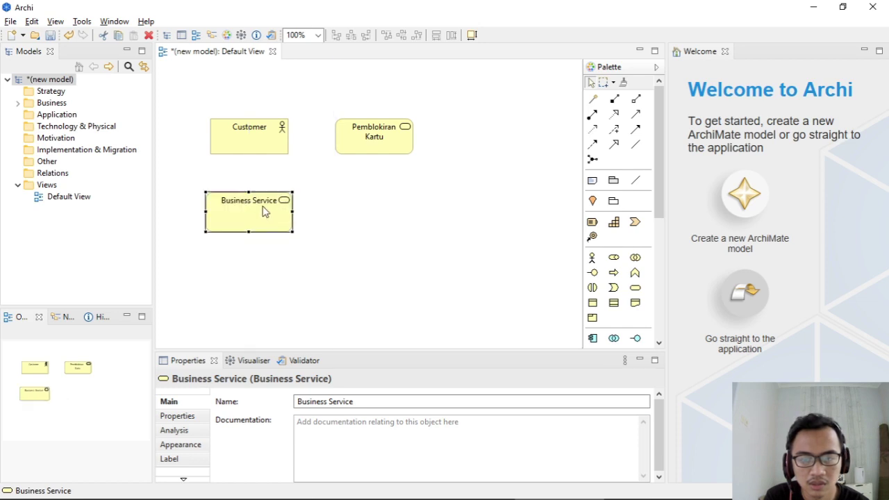
double_click(264, 203)
text(Transfer atau Pem)
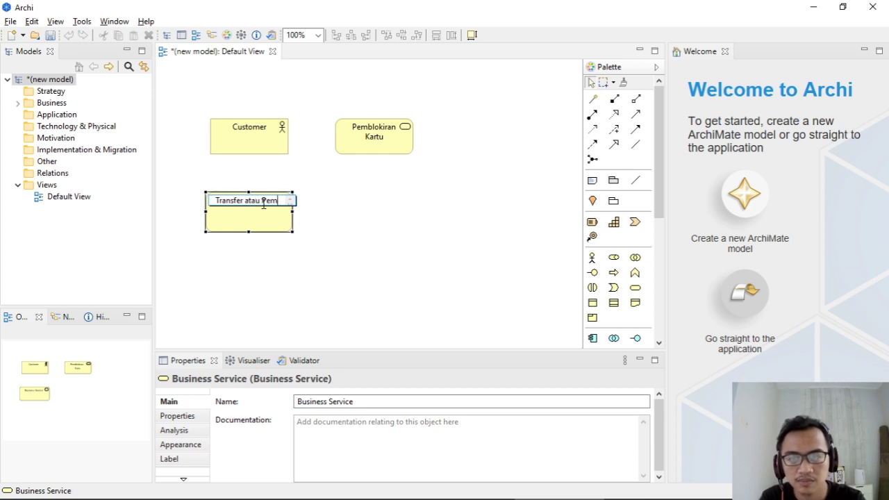
text(bayaran)
key(Return)
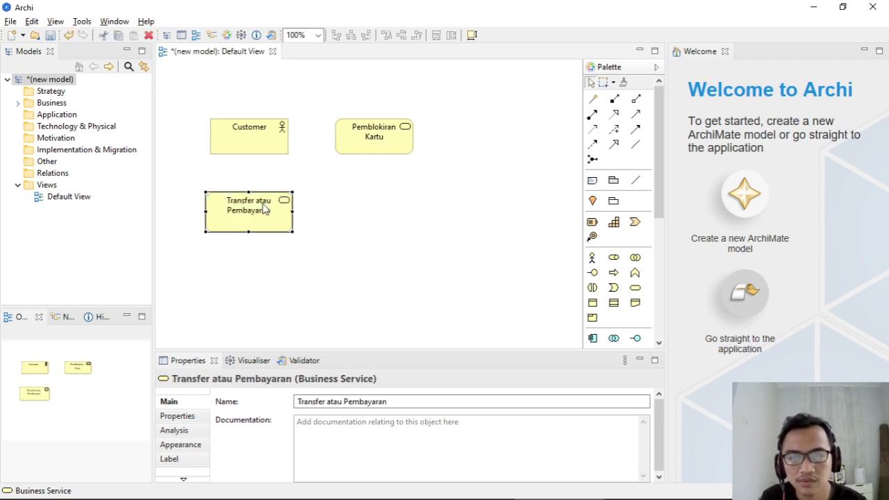
- Replace "atau" with a slash so the lower service is named "Transfer / Pembayaran"
double_click(264, 210)
click(278, 198)
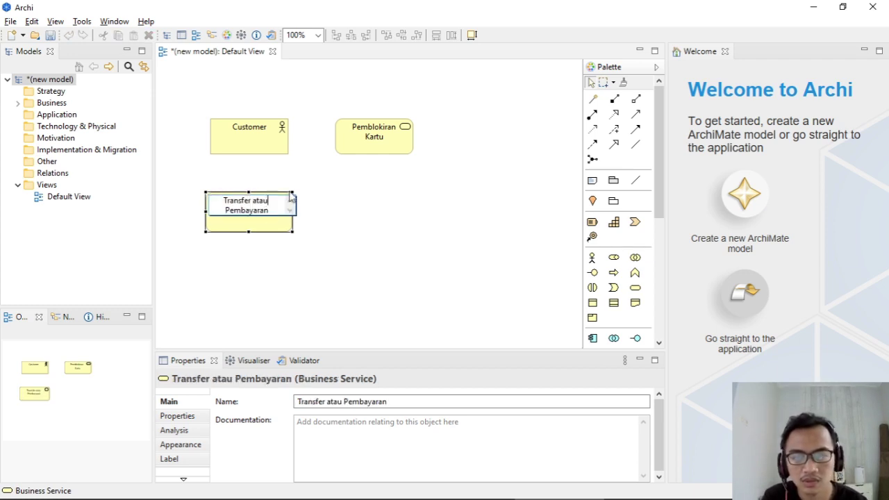
key(BackSpace)
key(BackSpace)
key(BackSpace)
key(BackSpace)
text(/)
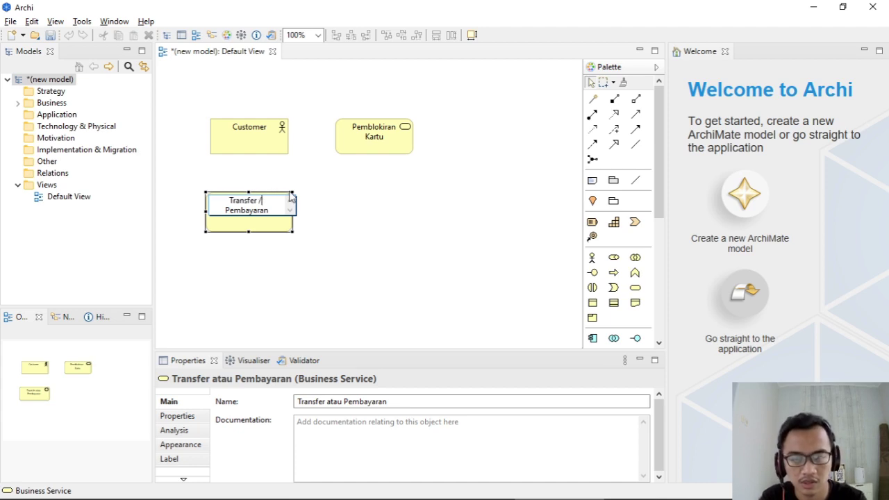
click(328, 231)
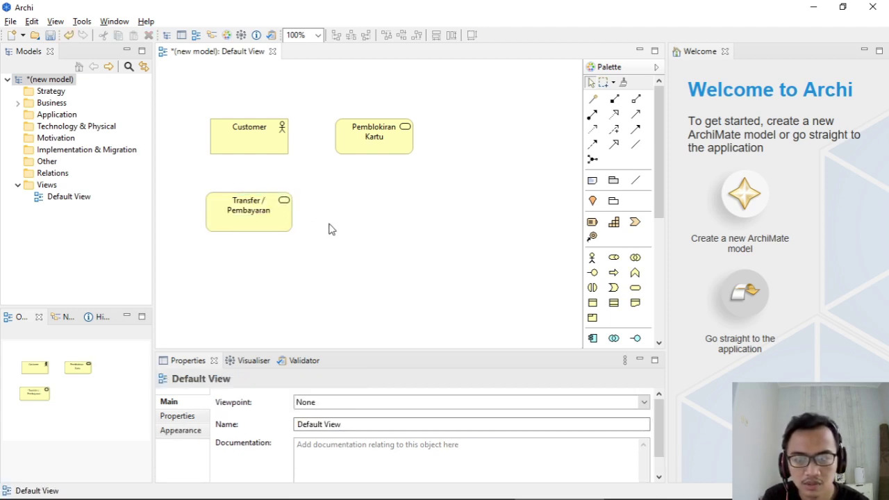
click(369, 148)
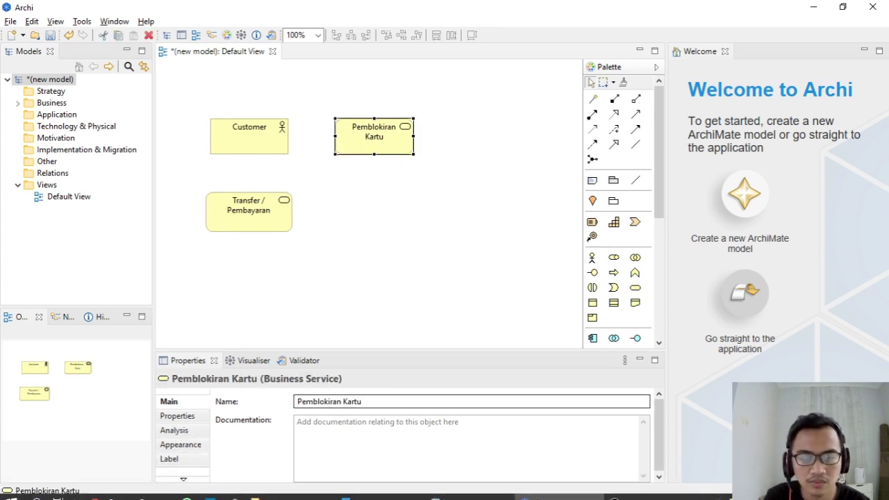
key(alt+Tab)
click(538, 490)
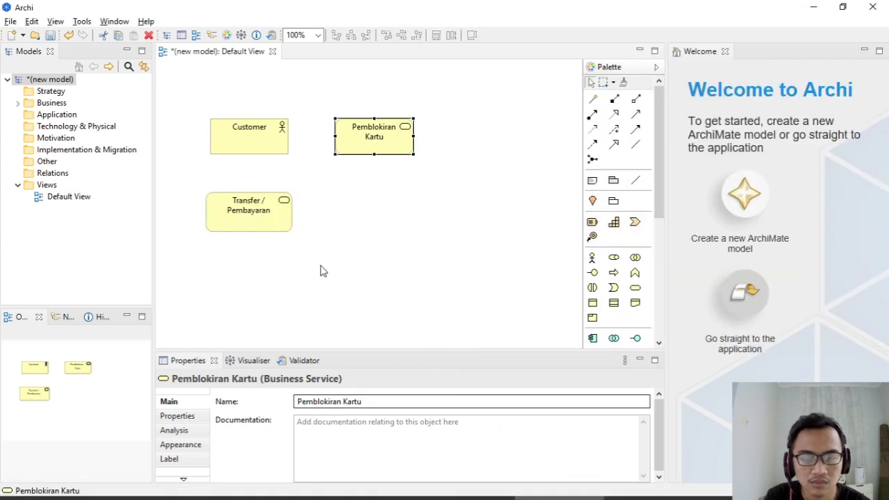
click(253, 207)
mouse_move(252, 192)
mouse_down()
mouse_move(250, 149)
mouse_move(250, 185)
mouse_up()
key(ctrl+z)
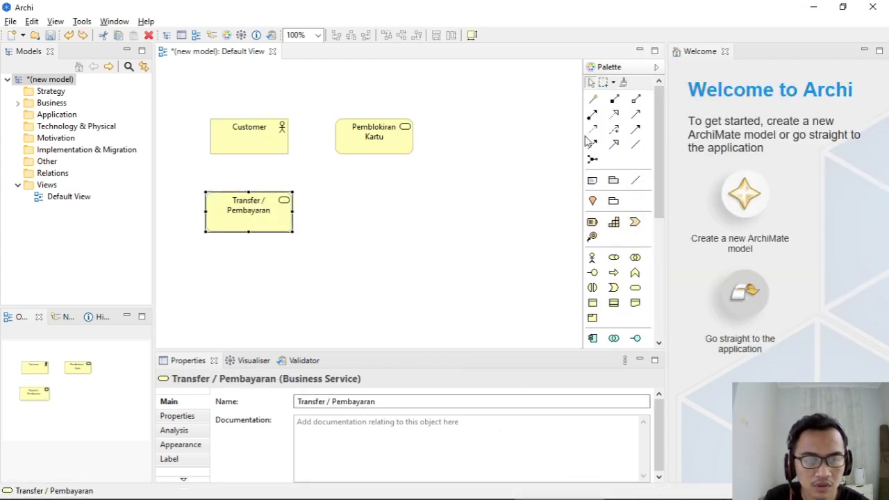
- Draw Triggering relations to the Customer actor from both the Transfer / Pembayaran and the Pemblokiran Kartu services
click(636, 129)
click(257, 216)
click(250, 141)
click(636, 129)
click(383, 145)
click(247, 145)
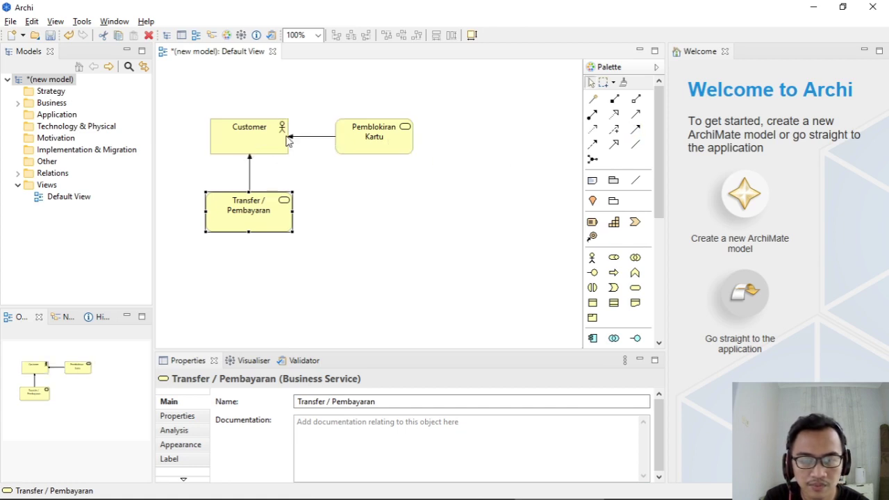
- Consult the Notepad notes on card blocking and add a second Business Actor to the right of the Pemblokiran Kartu service
key(alt+Tab)
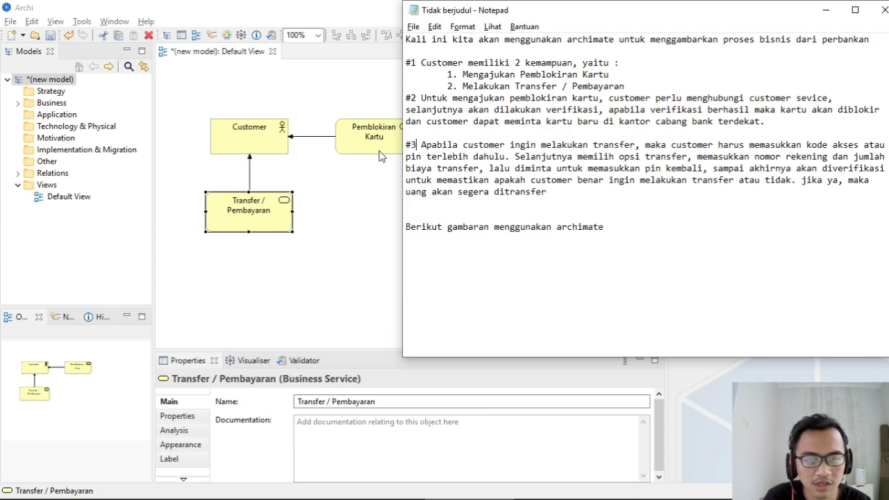
click(344, 216)
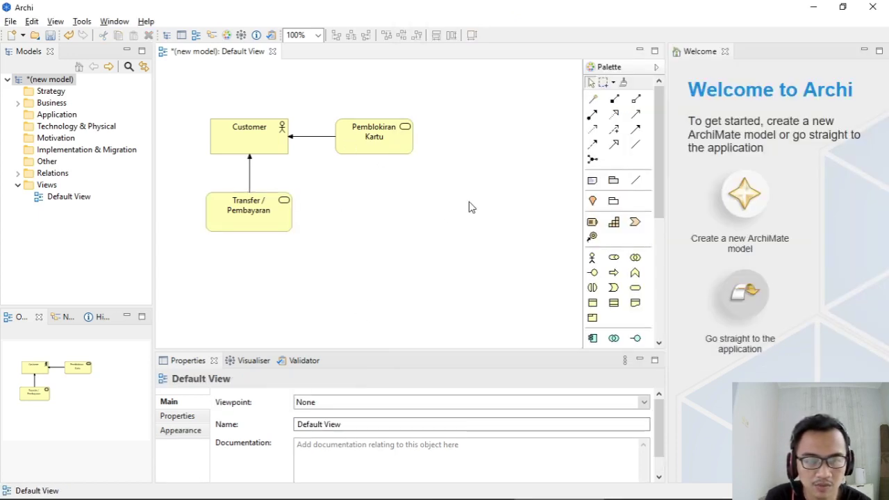
key(alt+Tab)
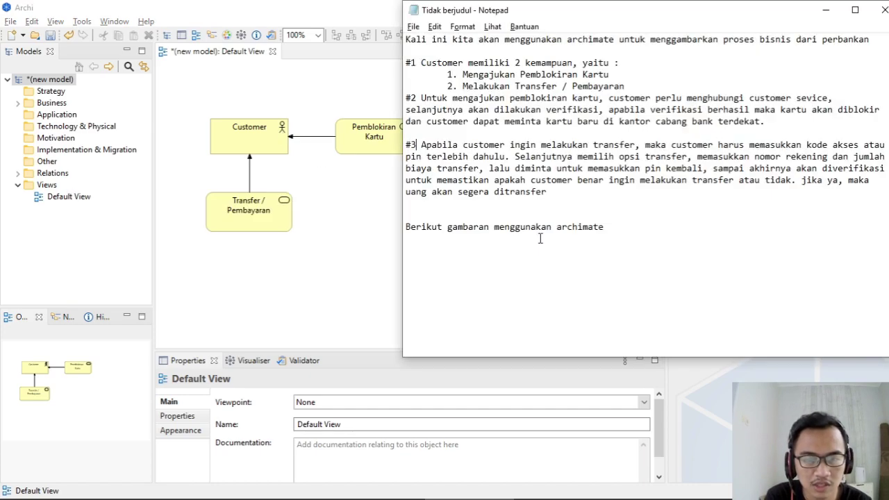
key(alt+Tab)
key(alt+Tab)
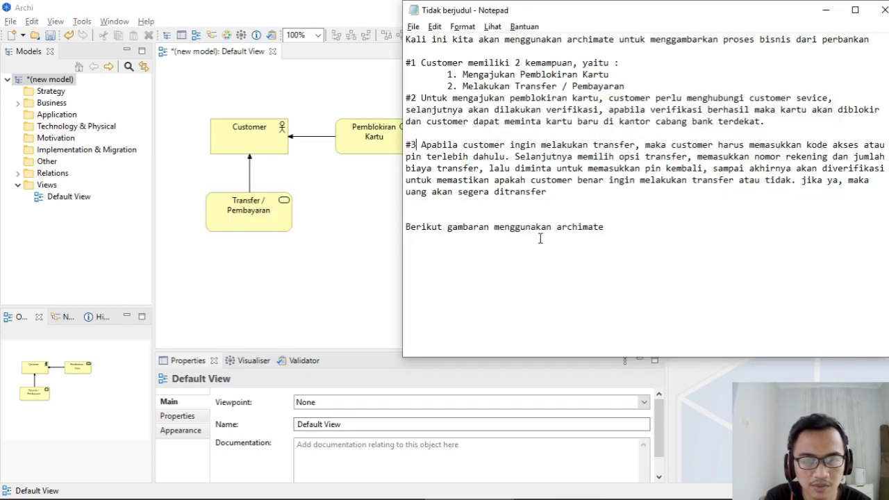
click(364, 213)
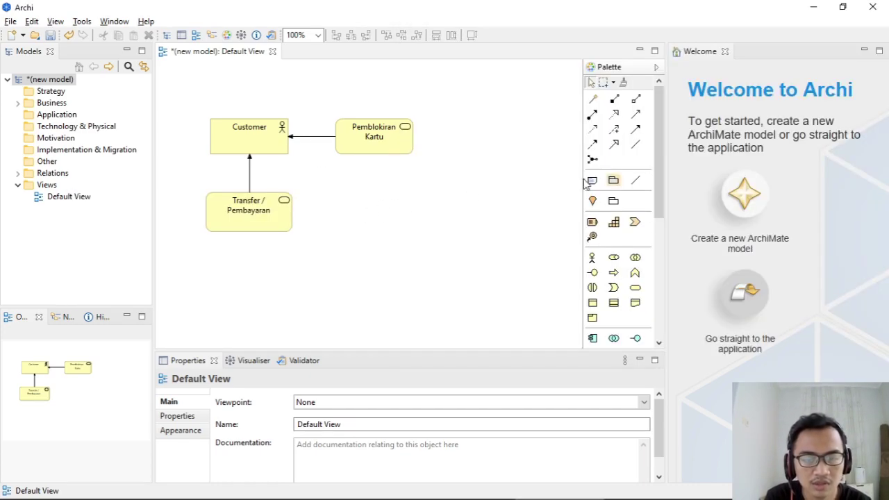
click(596, 259)
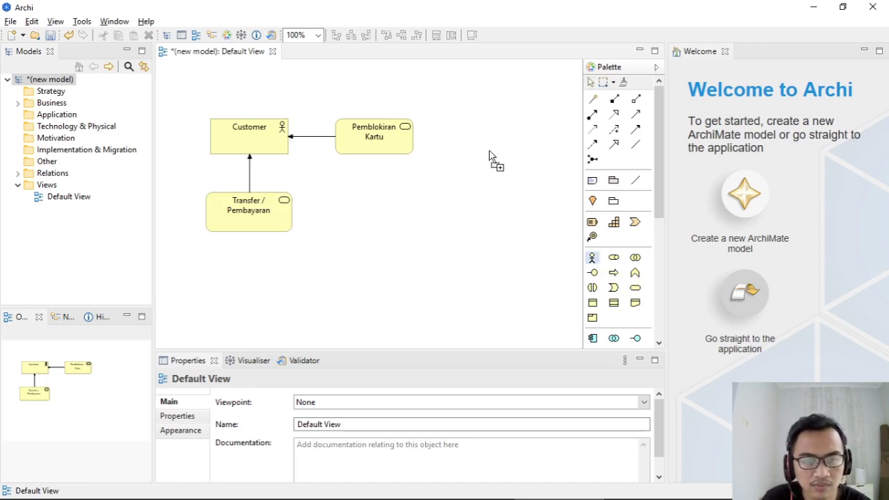
drag(467, 153, 548, 209)
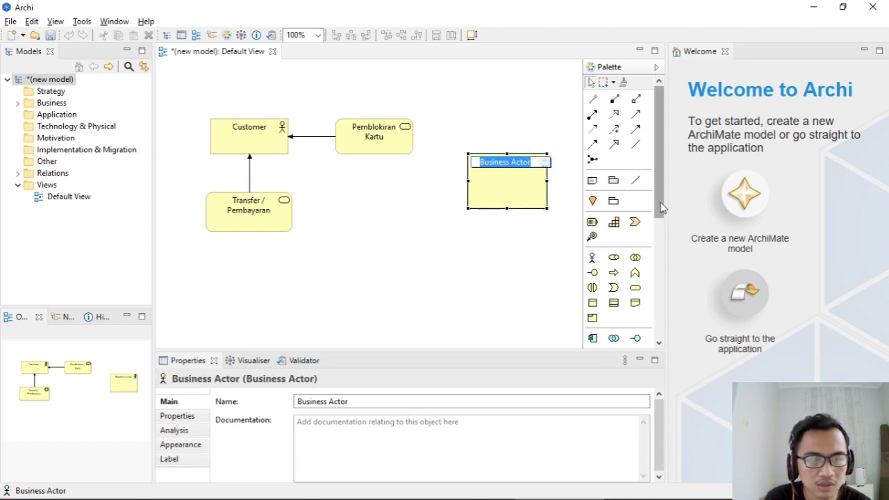
- Widen the diagram area and move the new Business Actor farther right, top-aligned with the Pemblokiran Kartu service
drag(665, 206, 853, 205)
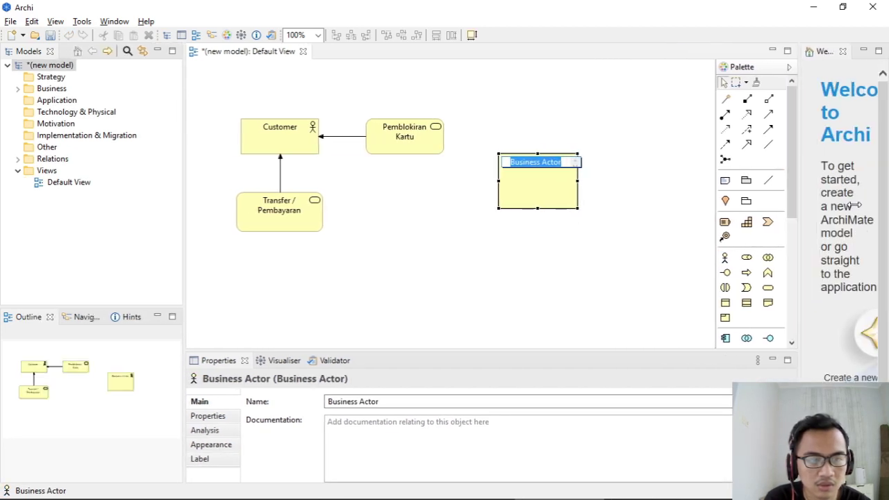
click(576, 224)
drag(557, 192, 637, 159)
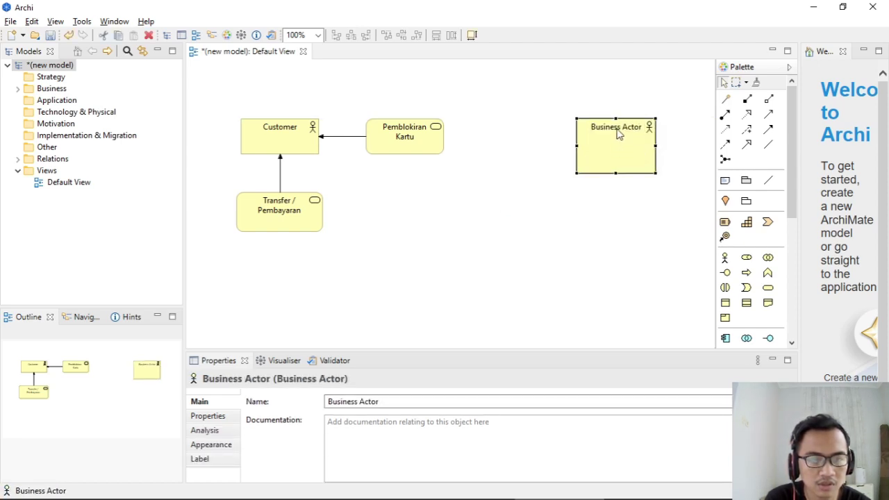
- Name the new Business Actor "Customer Service"
click(617, 129)
text(Custo)
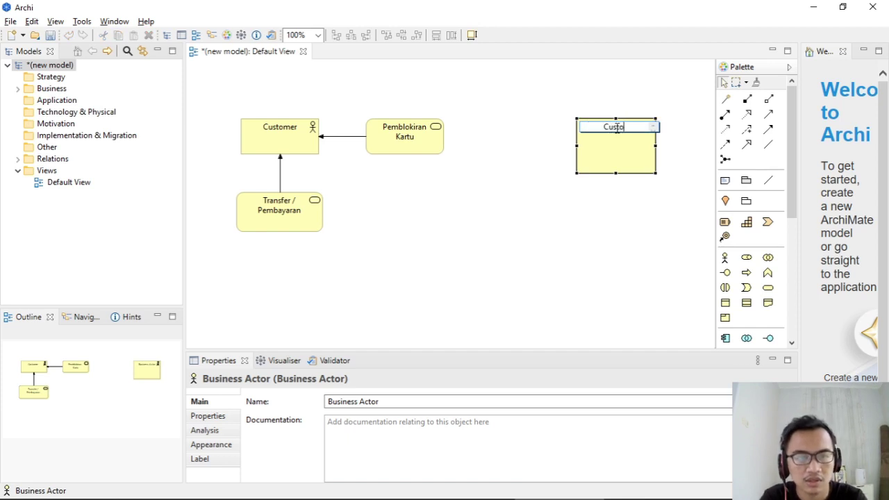
text(mer Service)
key(Return)
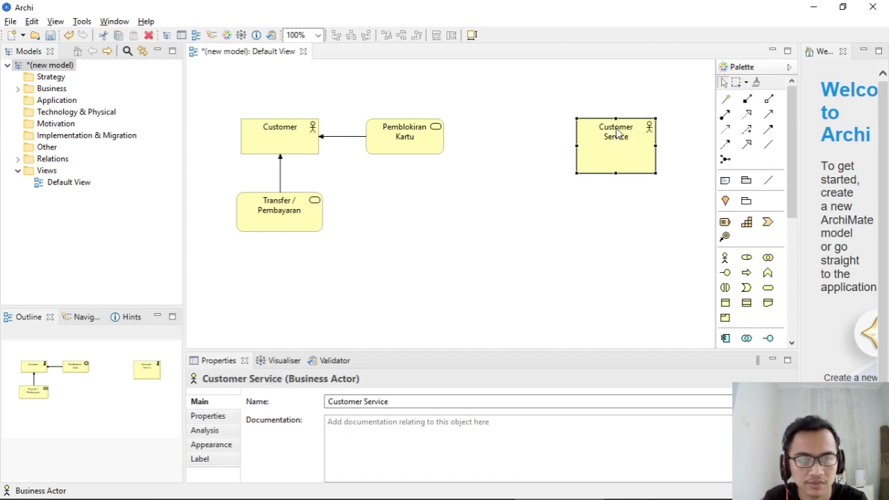
click(600, 266)
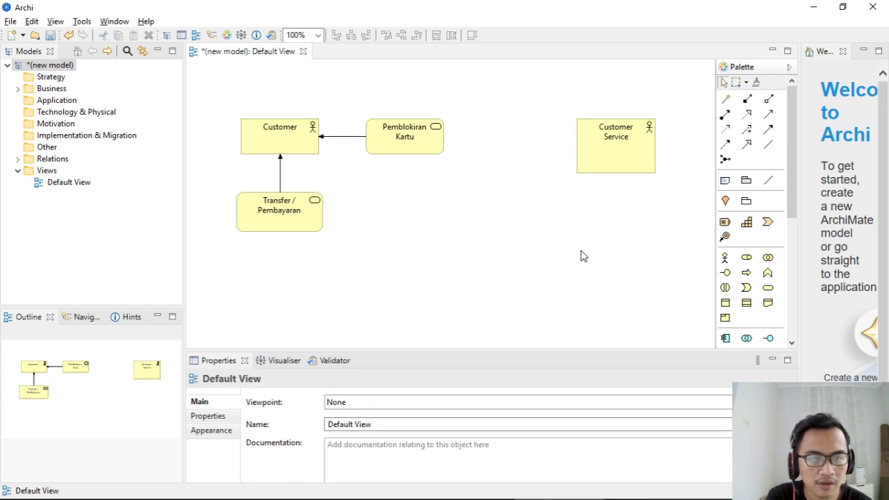
- Recheck the Notepad notes on card blocking and add a large Business Service below Pemblokiran Kartu, between Transfer / Pembayaran and Customer Service
key(alt+Tab)
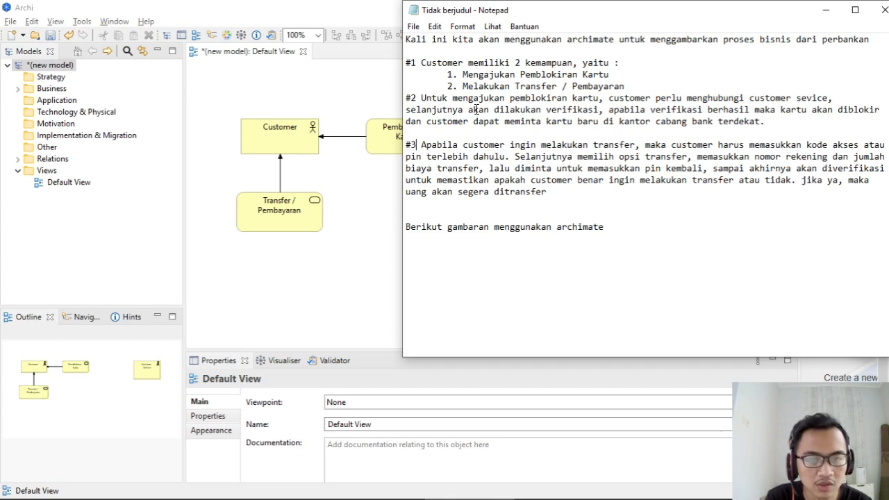
click(368, 183)
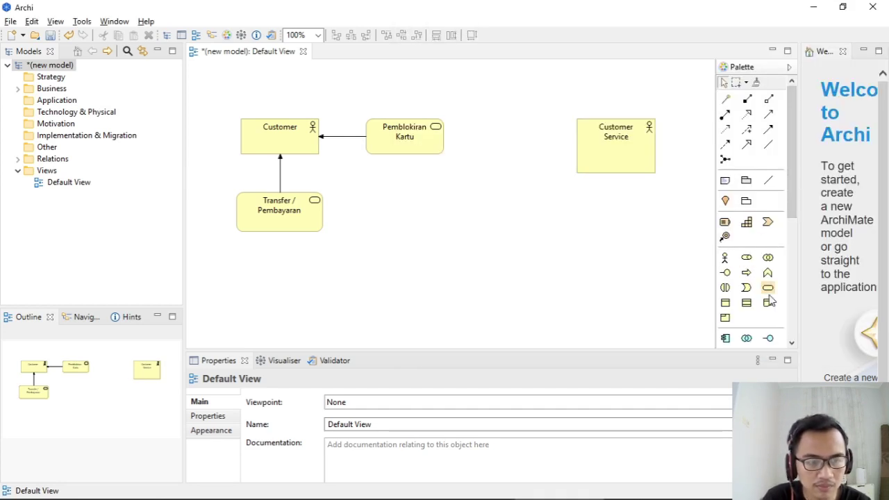
key(alt+Tab)
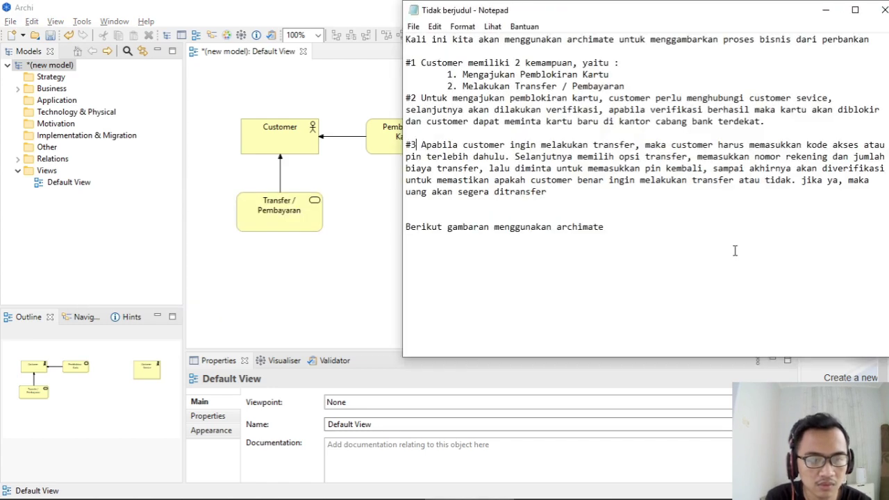
click(375, 212)
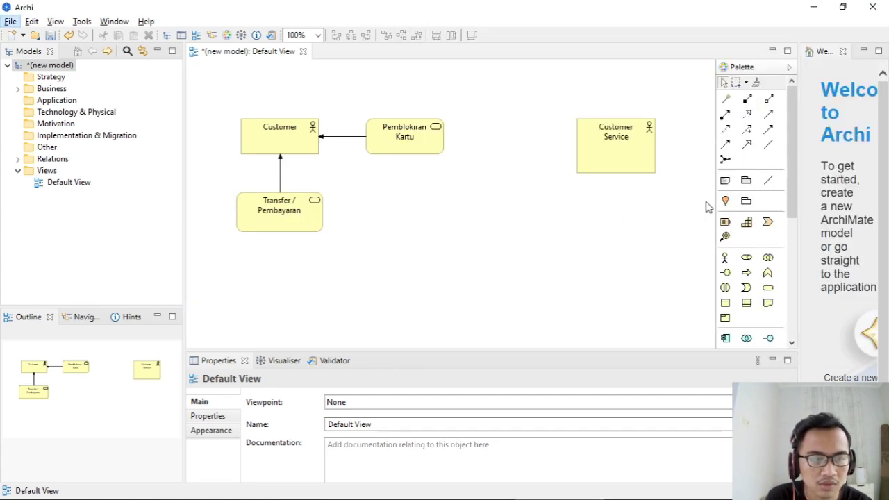
key(alt+Tab)
key(alt)
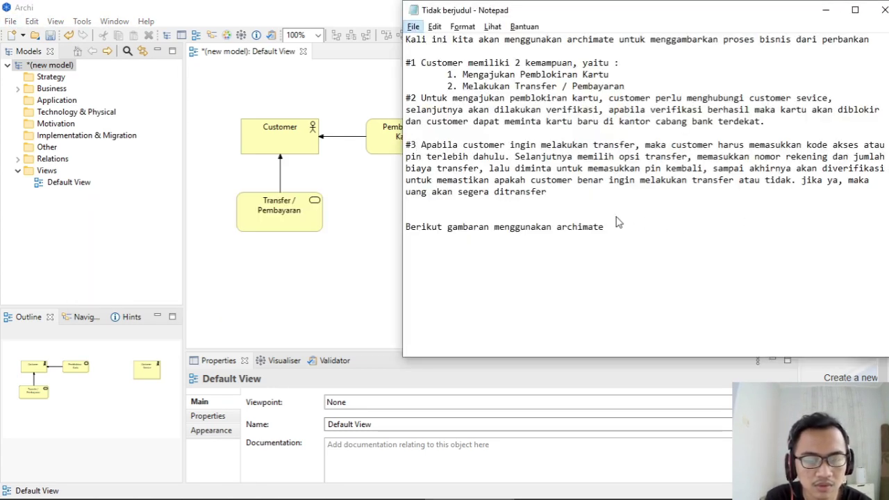
click(351, 203)
click(768, 287)
drag(385, 179, 554, 271)
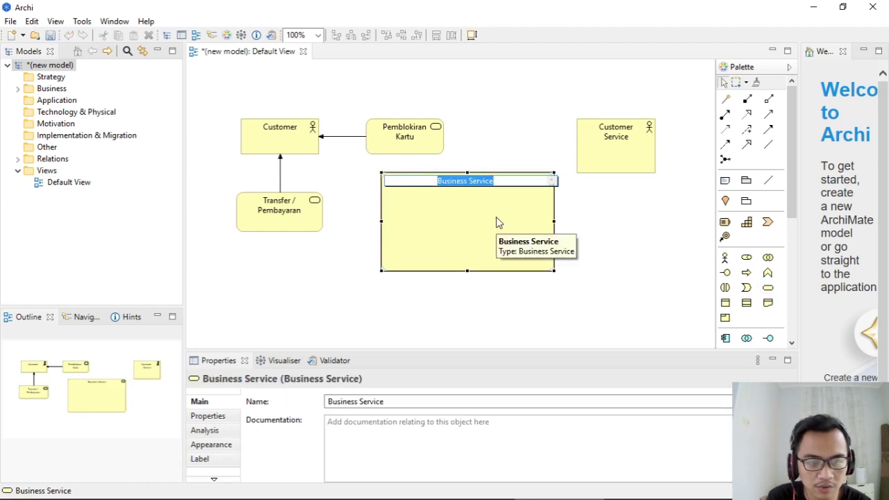
- Name the large Business Service "Pemblokiran Akun / Kartu"
key(alt+Tab)
key(alt+Tab)
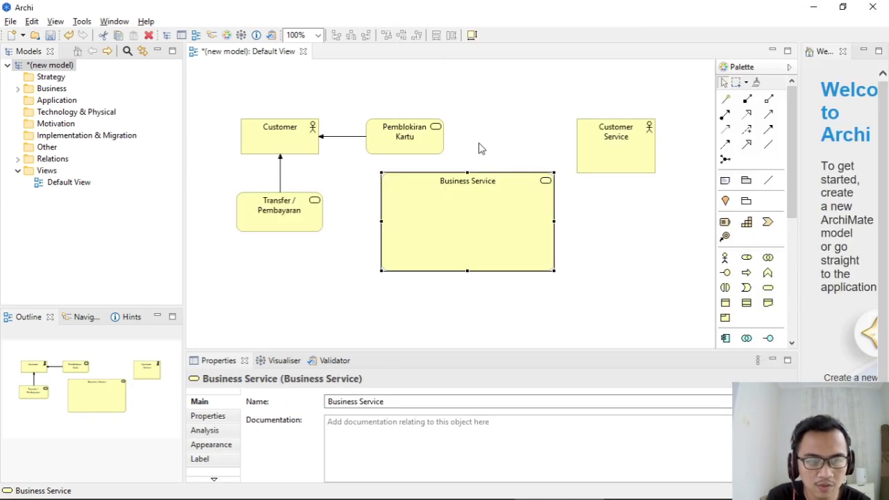
double_click(486, 181)
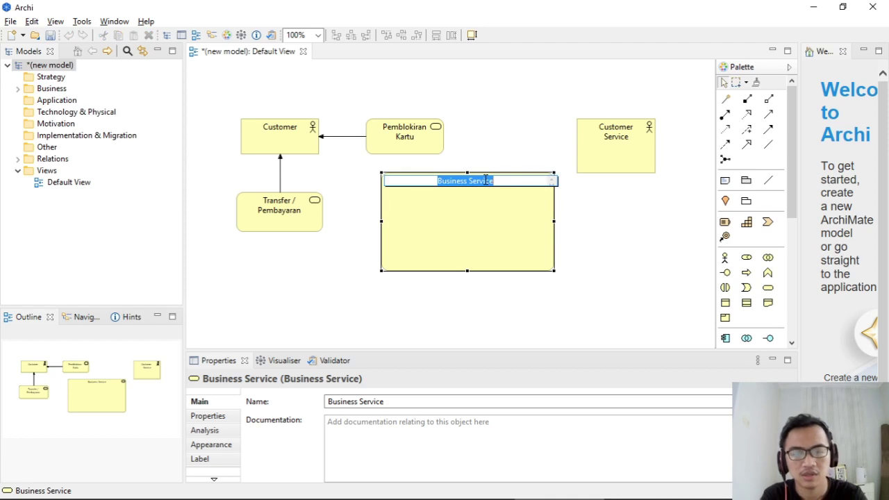
text(Pembloki)
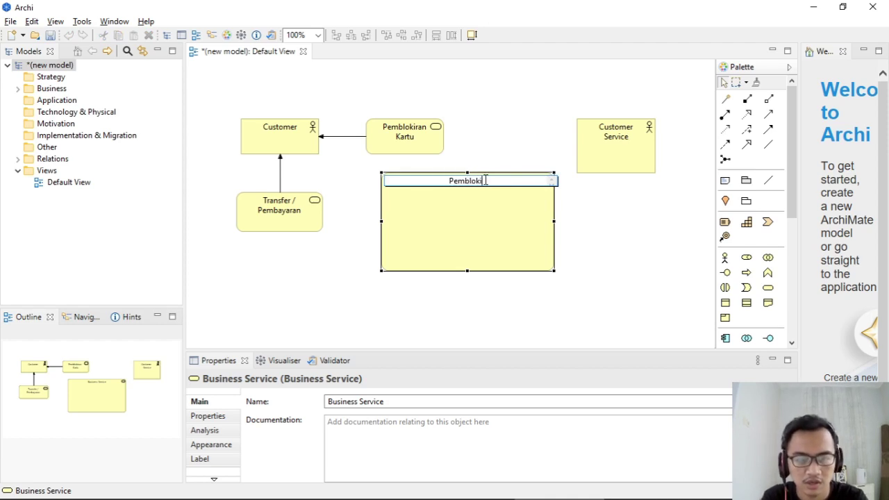
text(ran Akun . KA)
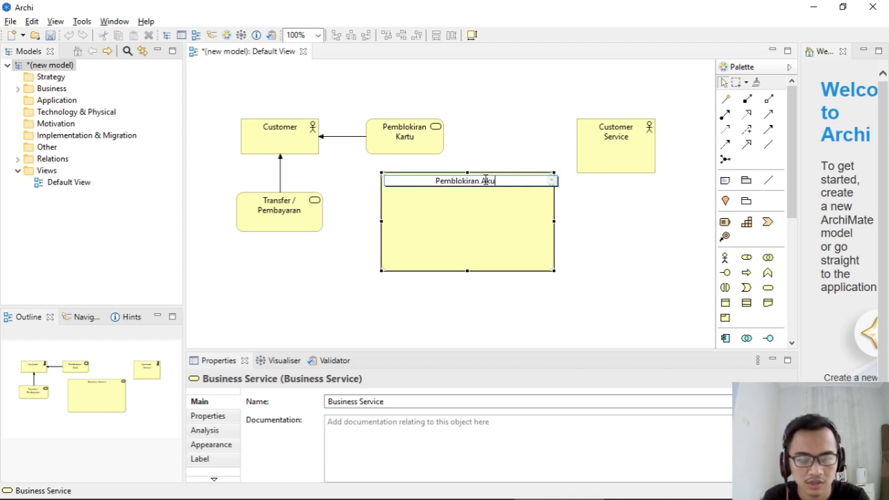
key(BackSpace)
key(BackSpace)
key(BackSpace)
key(BackSpace)
text(/ Kart)
text(u)
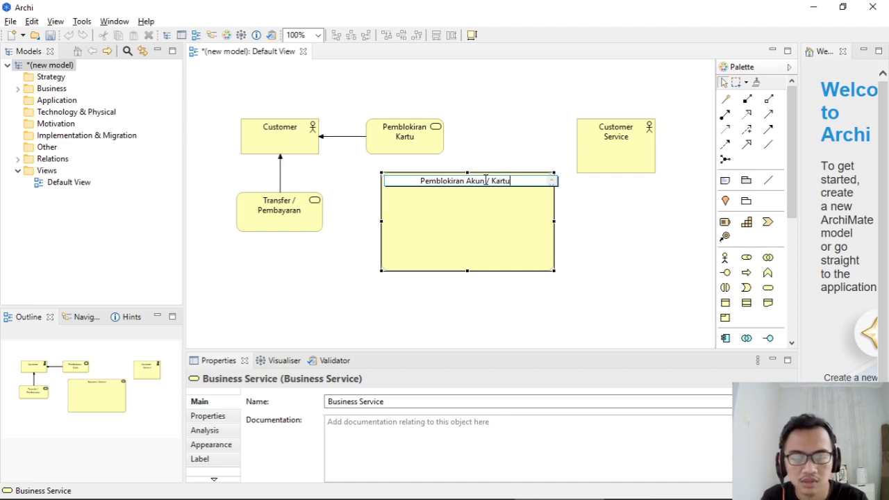
click(582, 280)
click(526, 222)
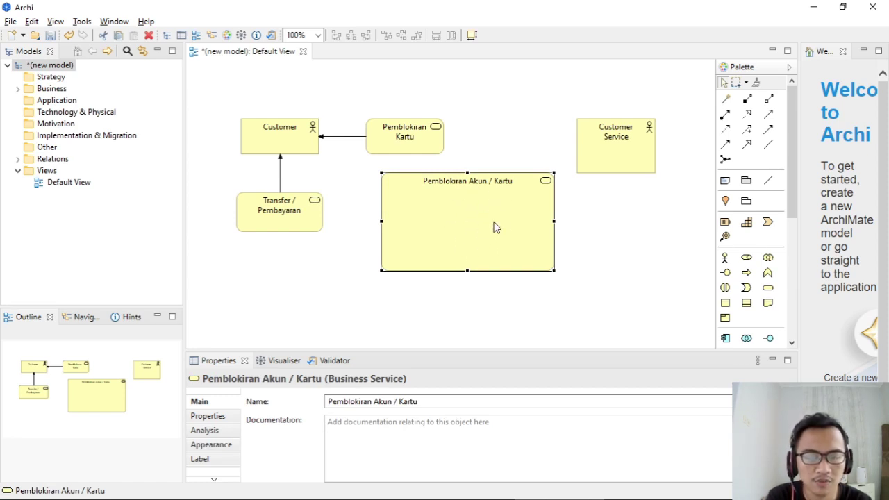
click(635, 250)
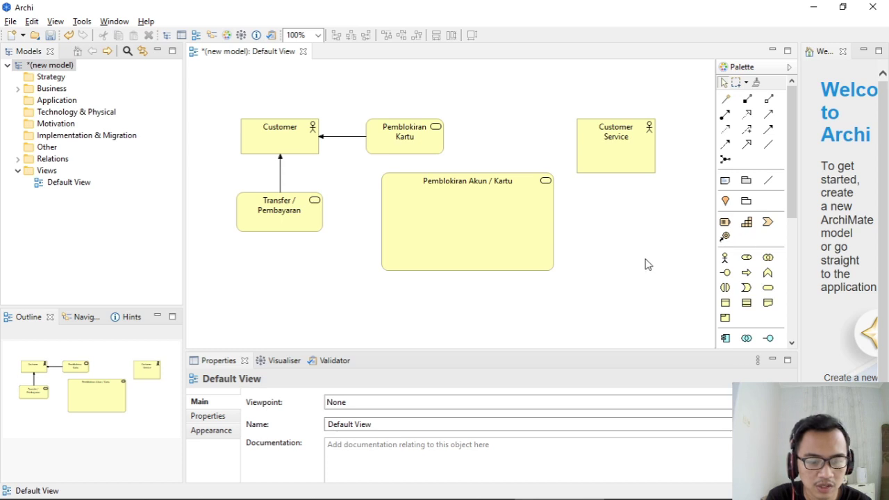
- Add a Business Process named "Verifikasi" inside the Pemblokiran Akun / Kartu service and widen it to fit its name
click(747, 273)
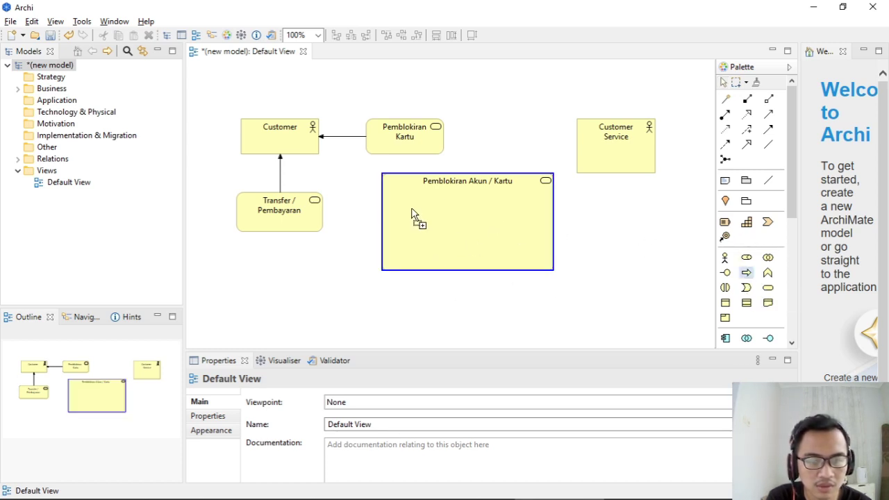
drag(437, 226, 455, 244)
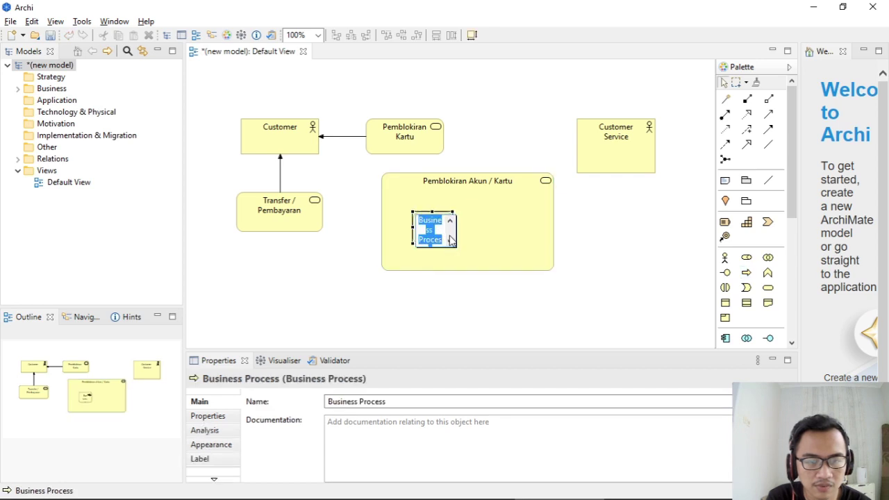
text(Verifikasi)
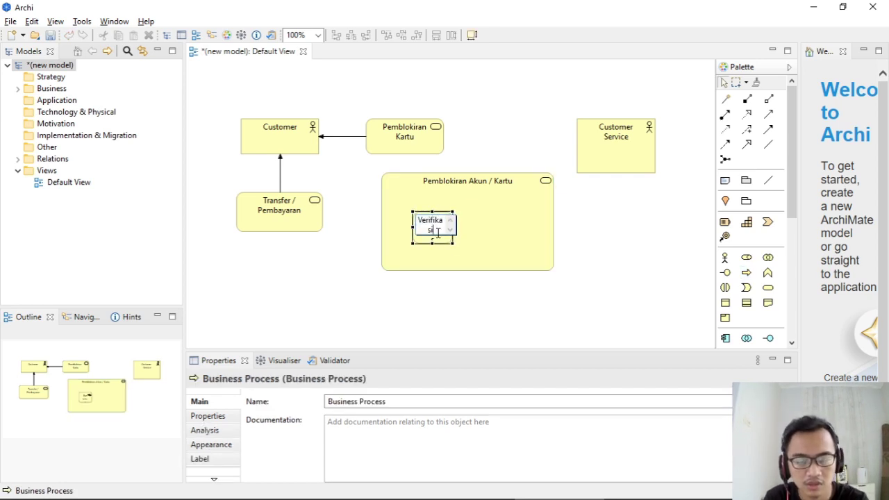
key(Return)
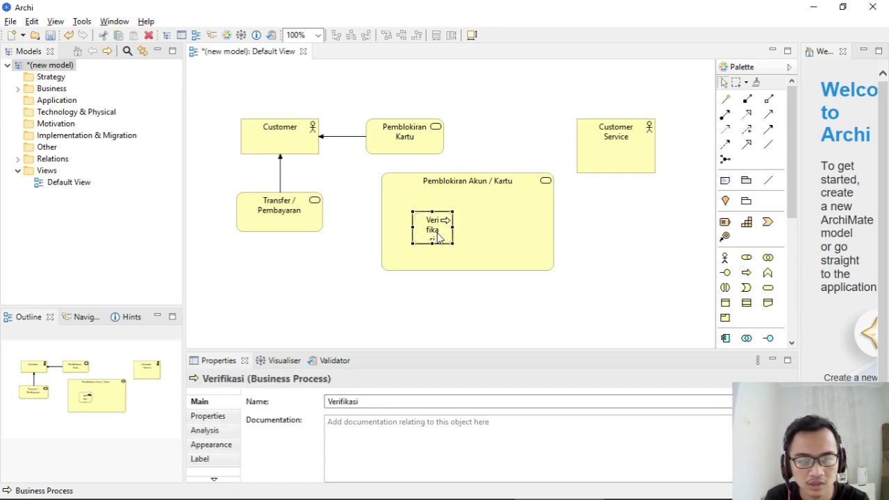
mouse_move(453, 230)
mouse_down()
mouse_move(484, 230)
mouse_move(420, 230)
mouse_move(452, 226)
mouse_up()
click(480, 311)
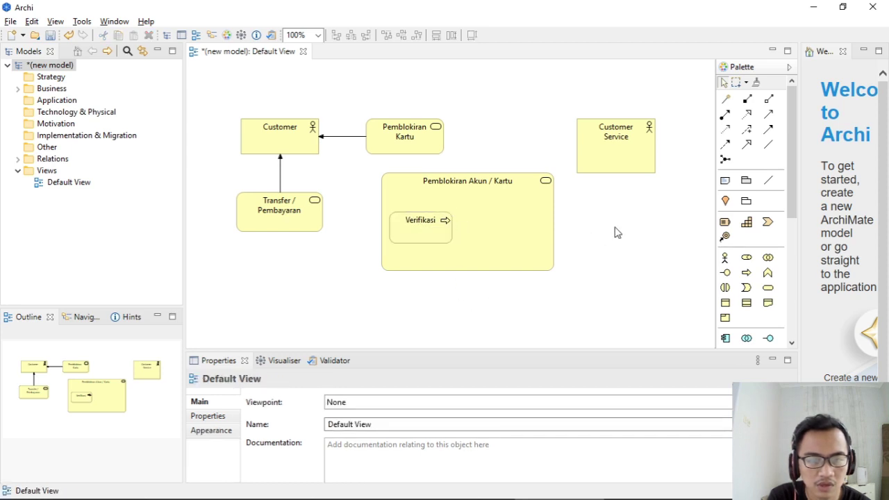
- Duplicate the Verifikasi process, place the copy beside it inside the same service, and rename it "Pemblokiran Kartu"
click(412, 222)
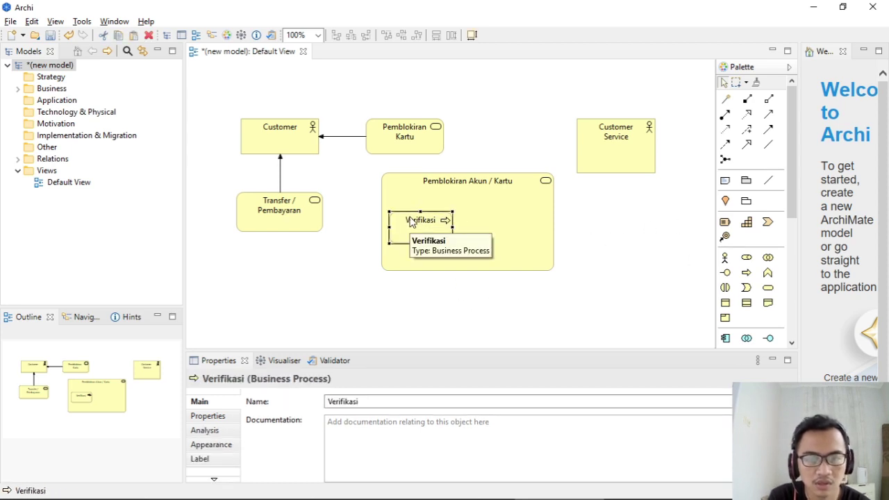
key(ctrl+c)
key(ctrl+v)
drag(448, 241, 519, 230)
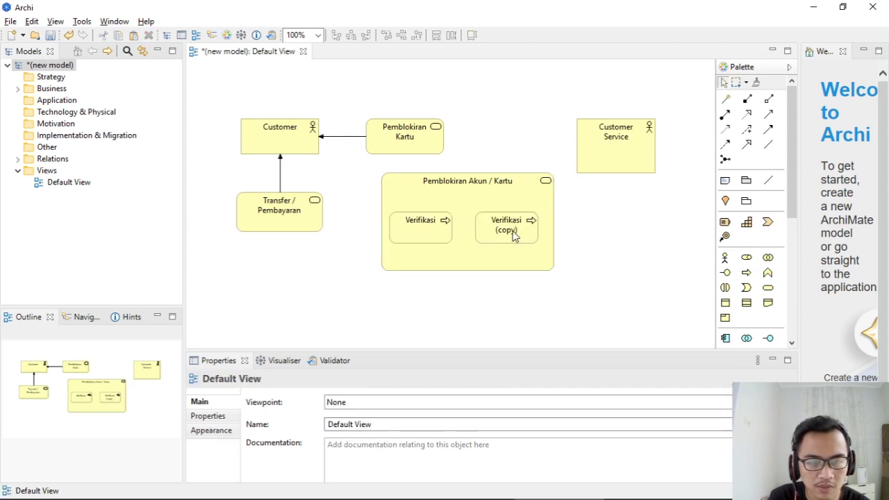
double_click(512, 234)
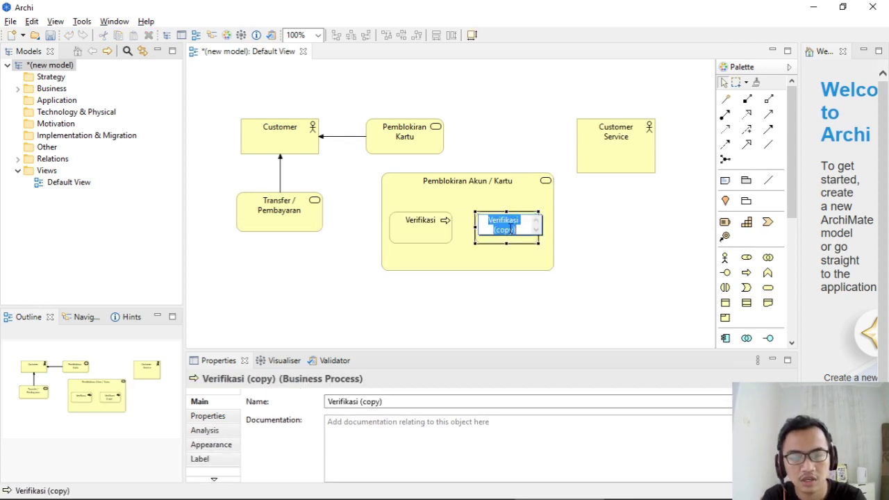
text(Pemblokiran Kartu)
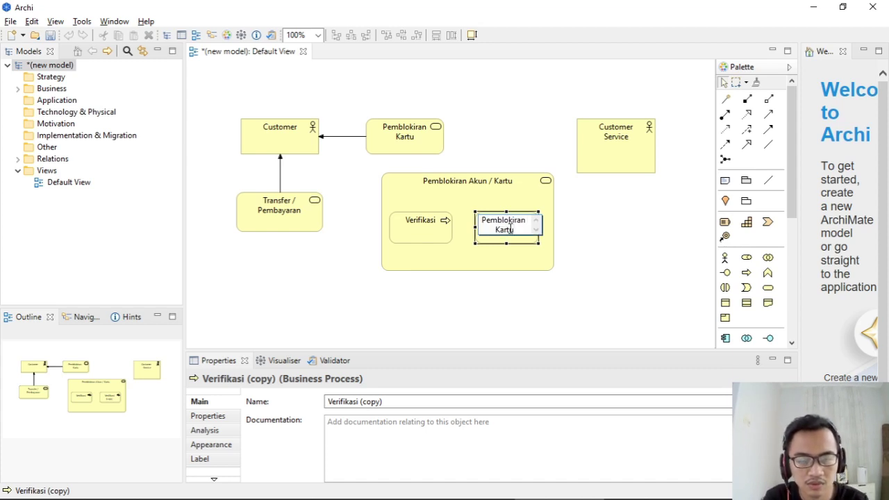
click(592, 248)
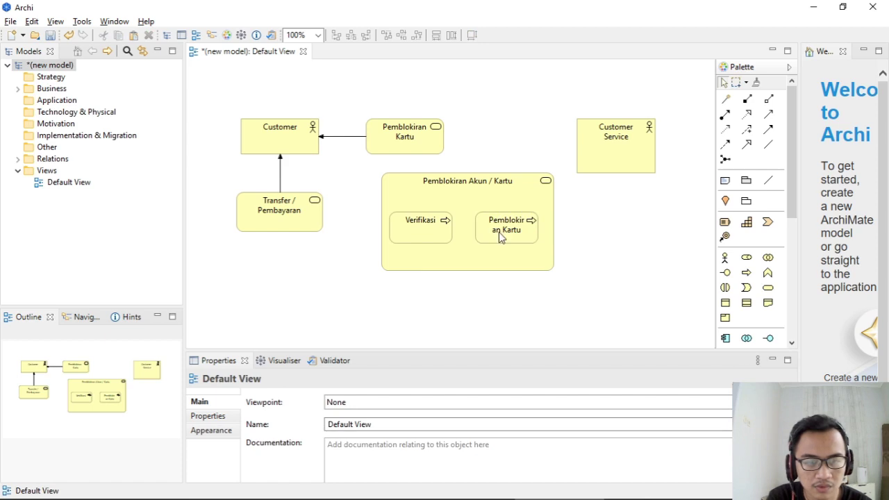
- Widen the Pemblokiran Kartu process inside the Pemblokiran Akun / Kartu service so its name wraps on whole words
double_click(500, 232)
drag(477, 229, 529, 234)
click(605, 275)
click(521, 237)
click(597, 235)
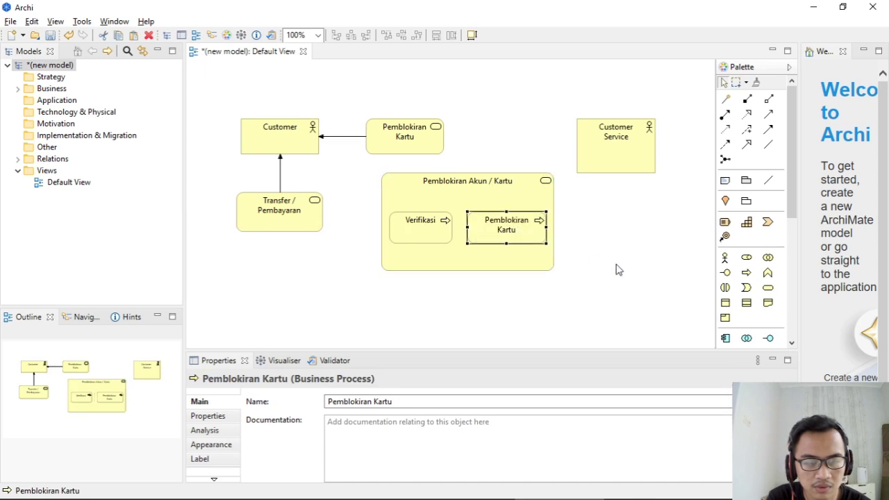
click(619, 270)
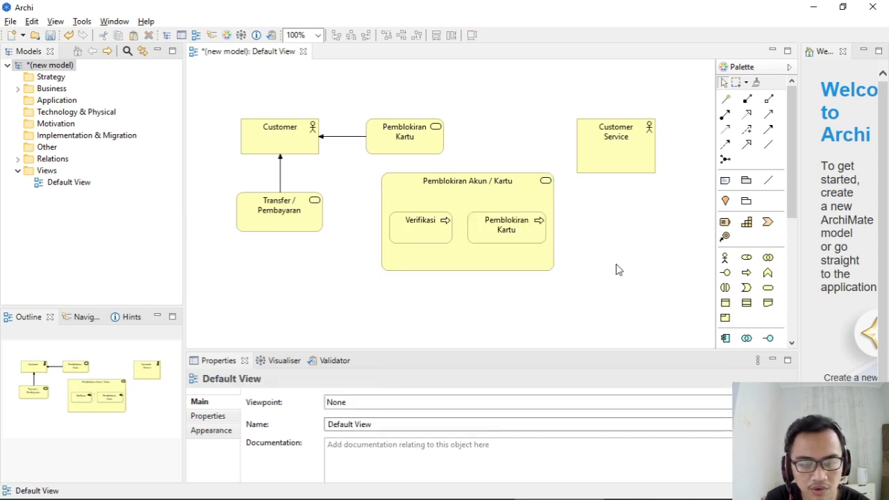
- Draw a Triggering relation from the Pemblokiran Akun / Kartu service up to the Pemblokiran Kartu service
click(432, 200)
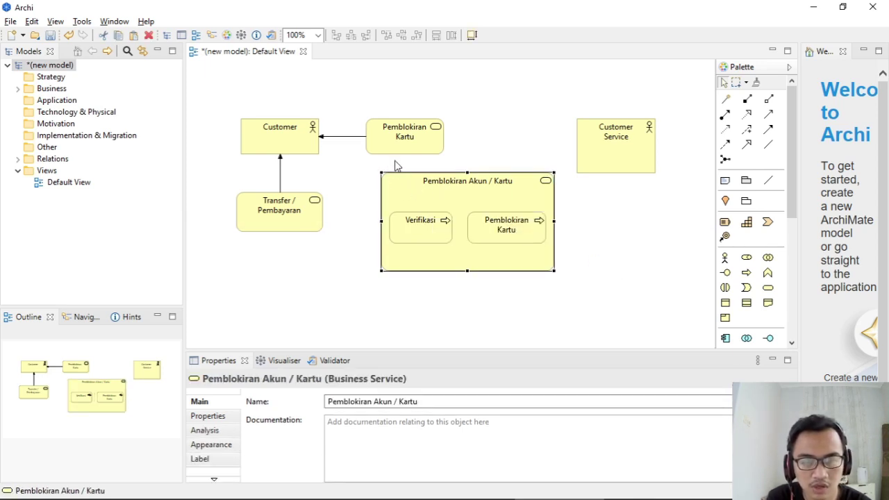
click(598, 222)
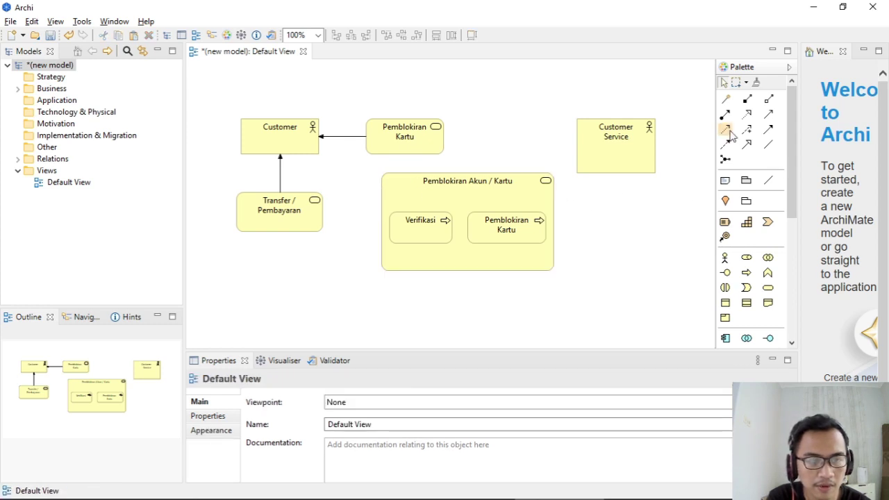
click(768, 129)
click(429, 200)
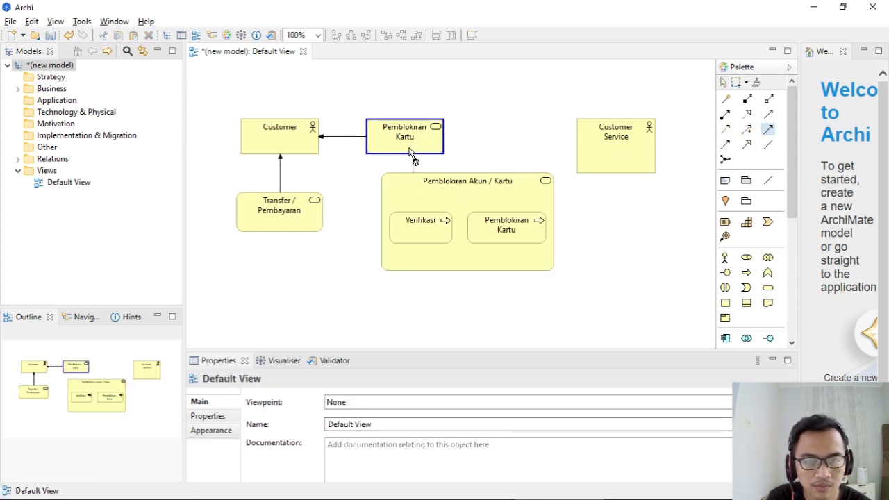
click(408, 141)
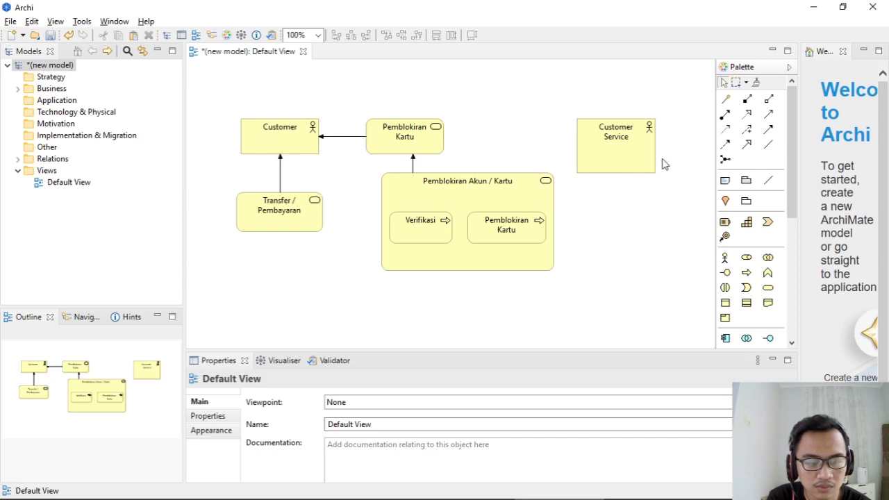
- Draw a Triggering relation from the Customer Service actor to the Pemblokiran Akun / Kartu service
click(768, 129)
click(616, 157)
click(503, 196)
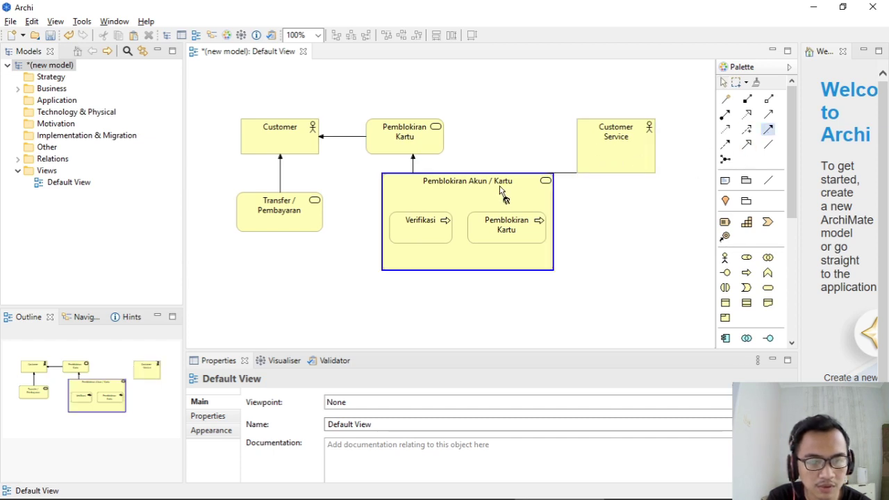
click(504, 198)
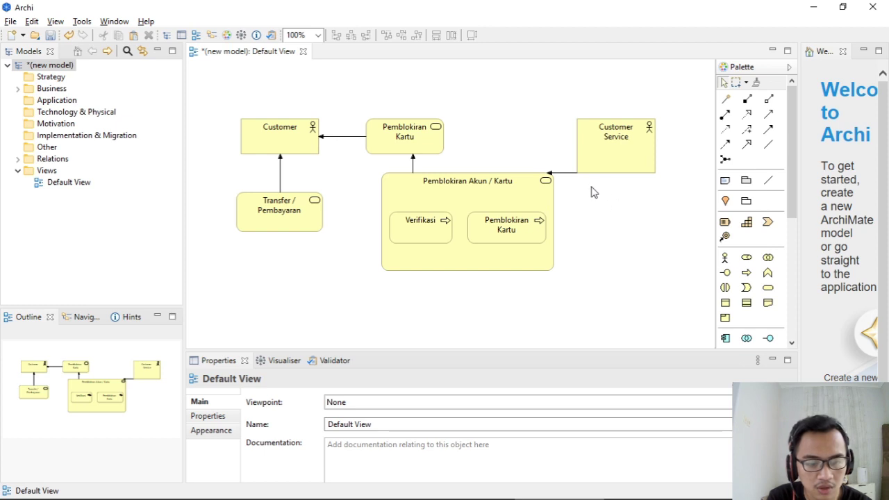
click(427, 229)
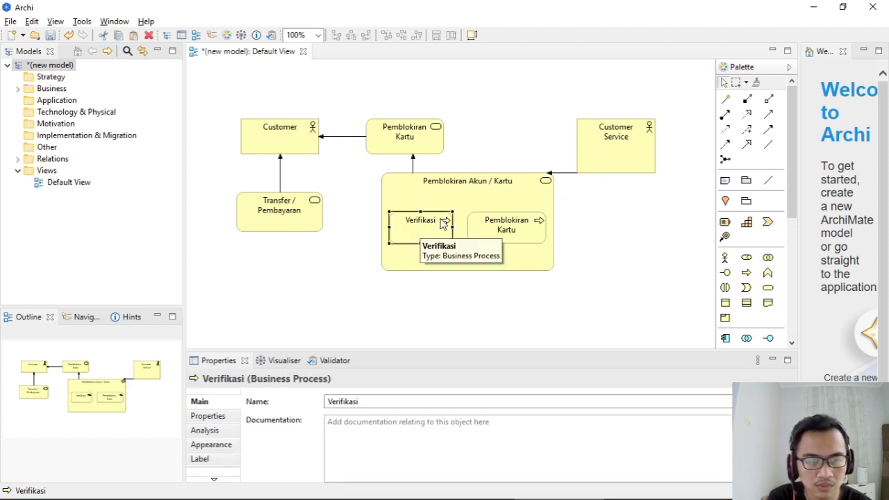
click(768, 129)
click(480, 233)
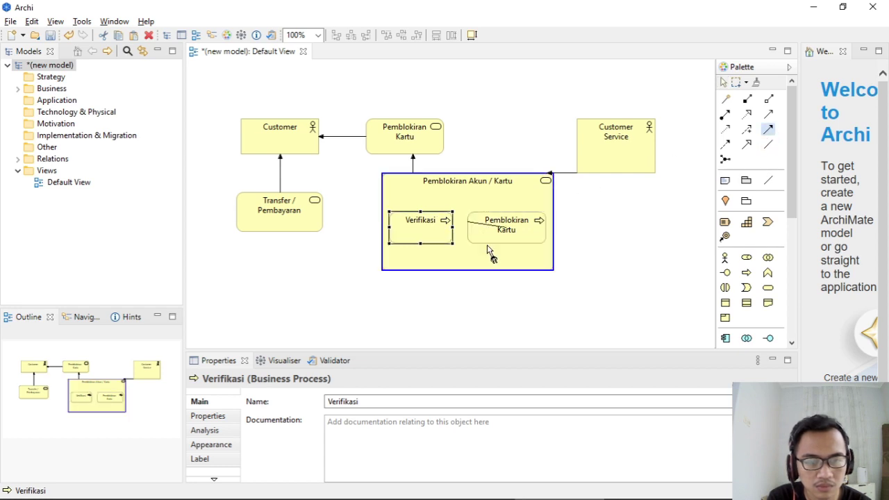
click(450, 232)
key(ctrl+z)
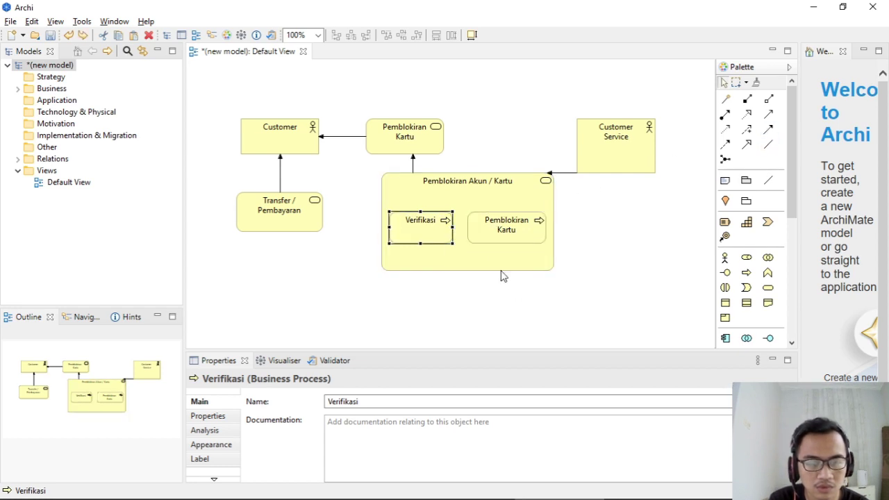
- Draw a Triggering relation from the Verifikasi process to the neighbouring Pemblokiran Kartu process
click(768, 129)
click(420, 232)
click(488, 235)
click(592, 306)
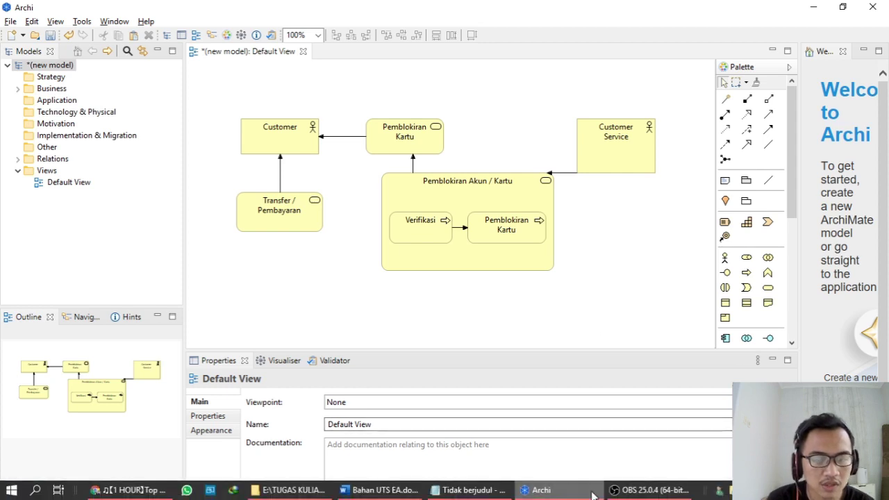
- Recheck the Notepad notes and add a Business Role named "Bank" below the Customer Service actor
key(alt+Tab)
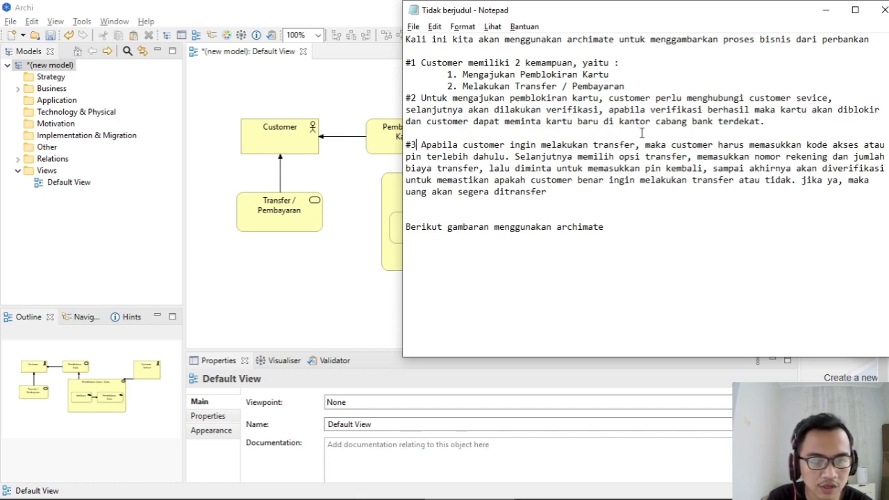
click(371, 298)
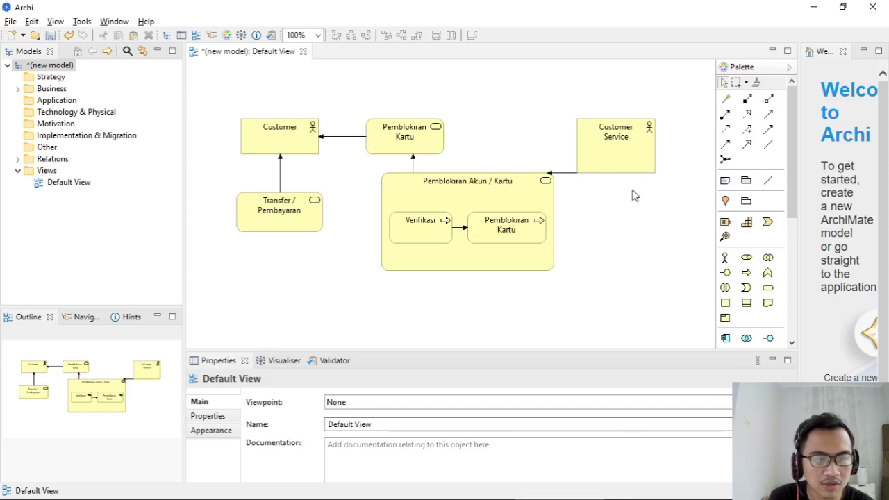
key(alt+Tab)
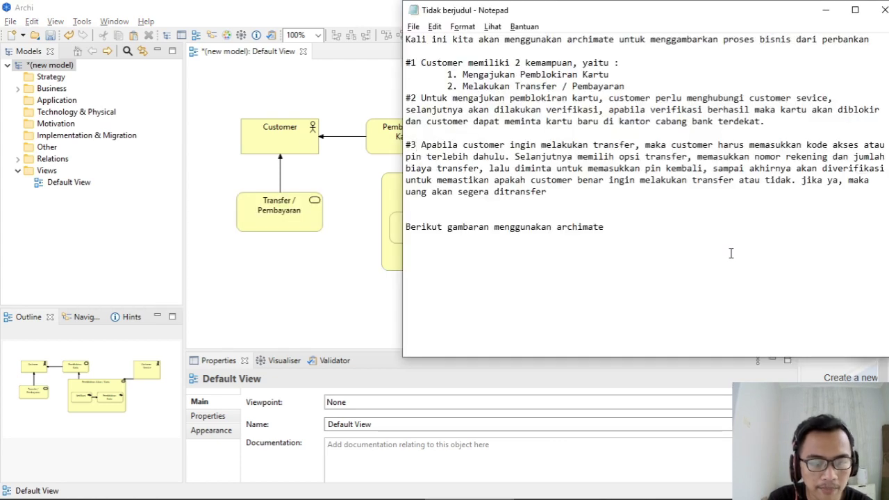
key(alt+Tab)
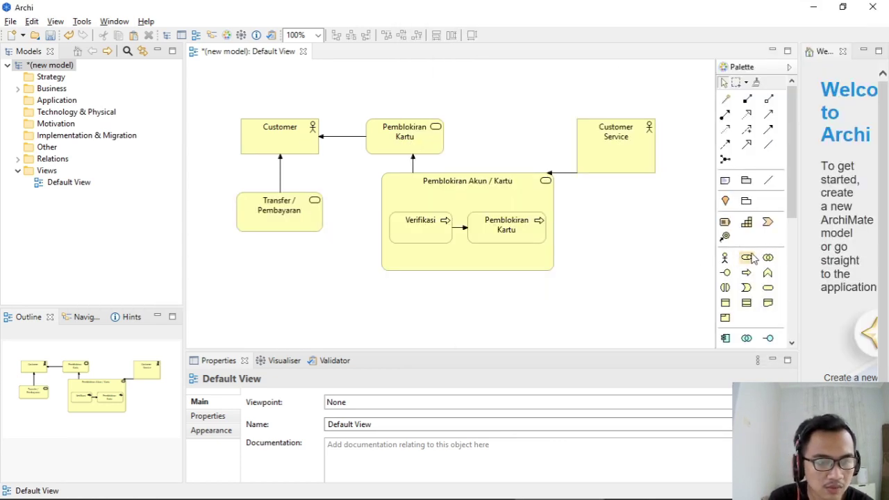
click(750, 259)
drag(606, 237, 688, 279)
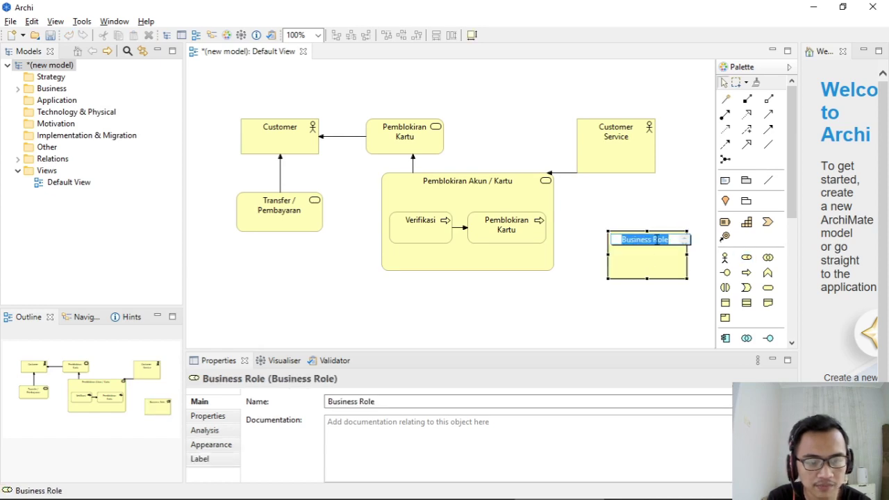
text(Bank)
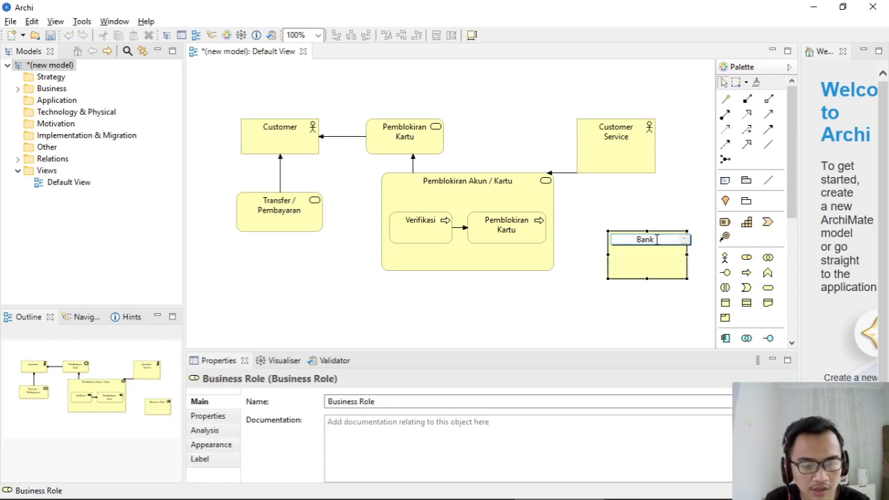
click(652, 314)
- Link Customer Service to Bank with an Association relation and align Bank directly beneath Customer Service
click(767, 144)
click(631, 165)
click(644, 256)
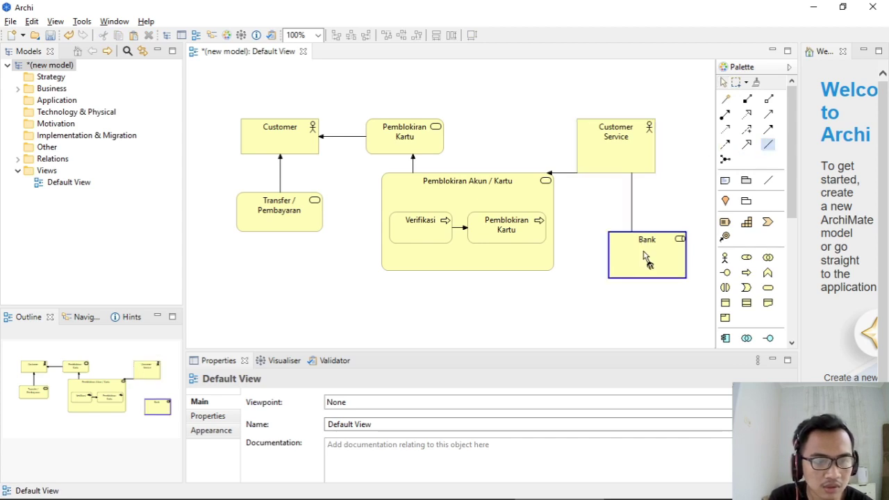
drag(656, 269, 627, 268)
click(639, 311)
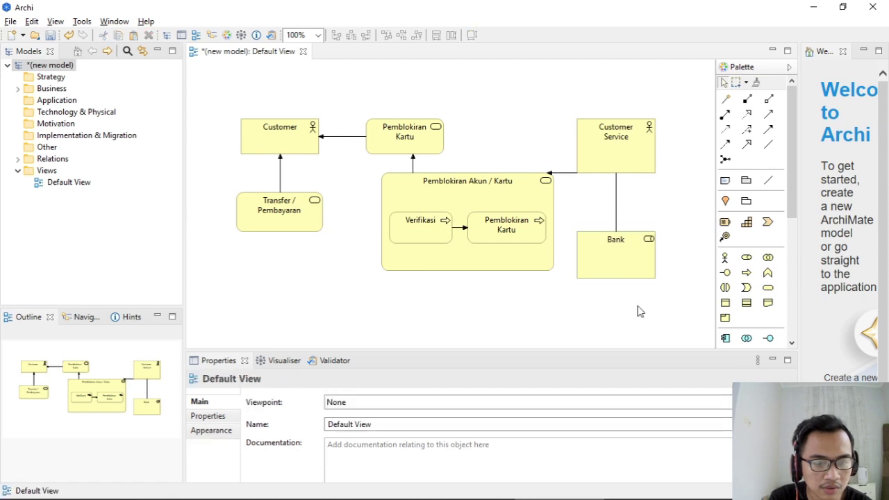
- Reduce the height of the Customer Service actor to match the Customer actor
click(613, 160)
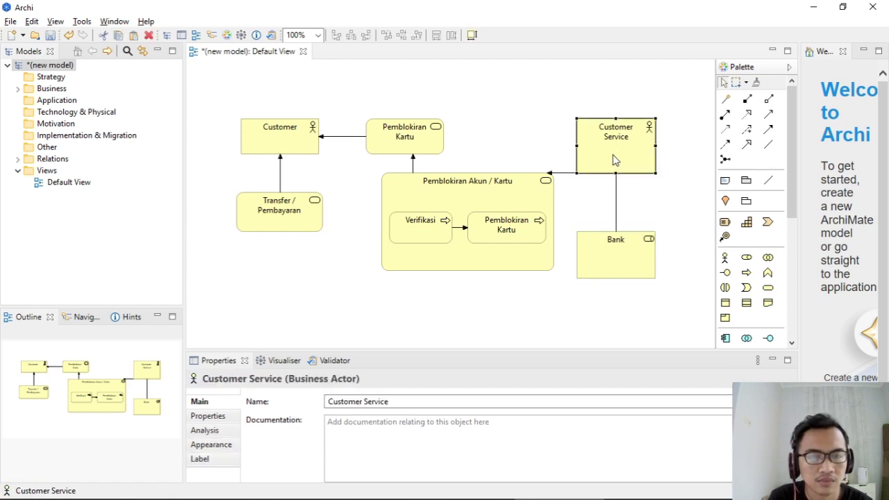
drag(616, 167, 616, 154)
click(627, 309)
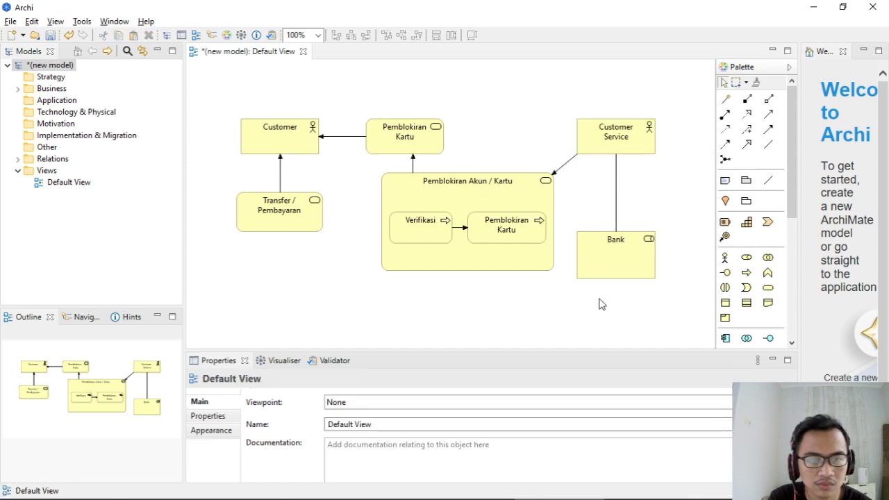
- Review the Notepad notes on the transfer process and enlarge the diagram area downward
click(599, 268)
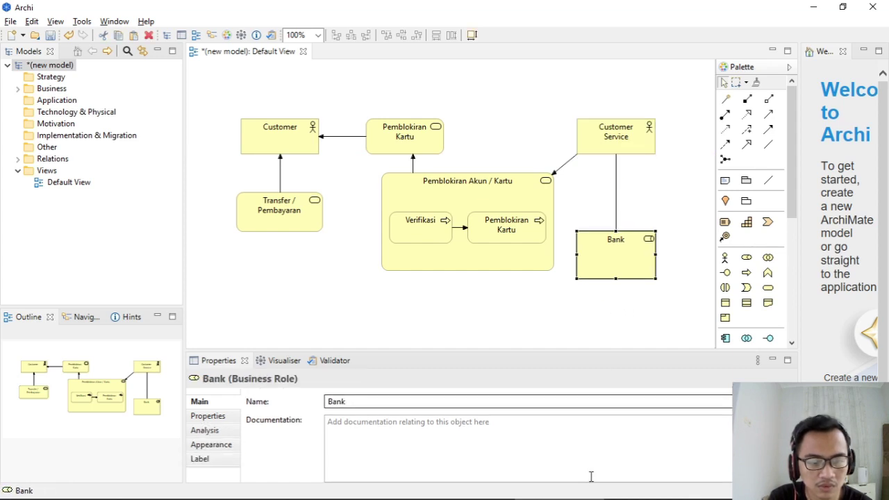
key(alt+Tab)
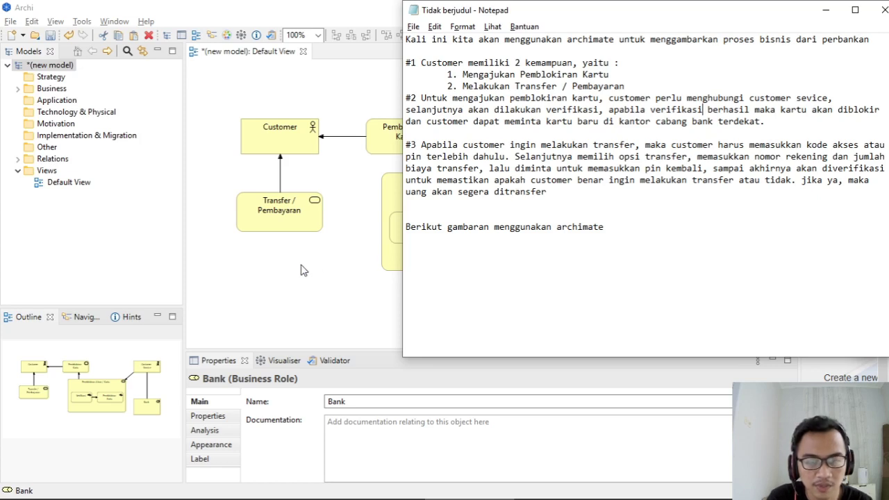
click(350, 267)
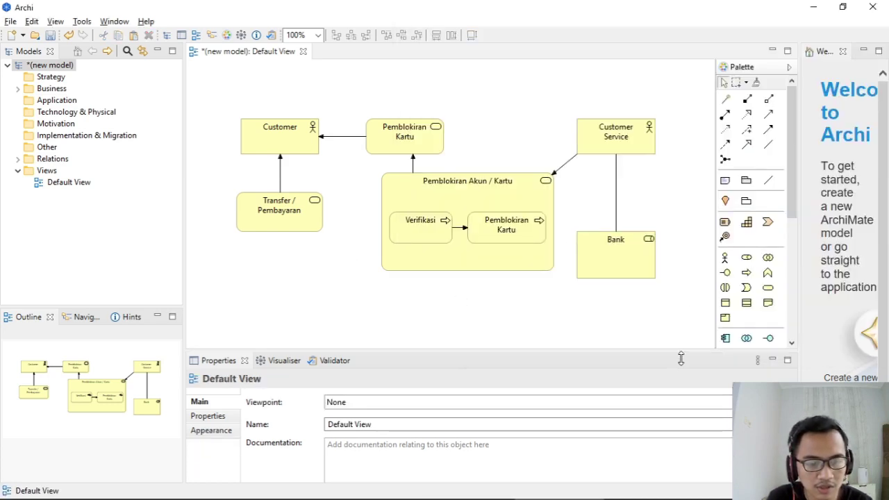
drag(680, 352, 681, 397)
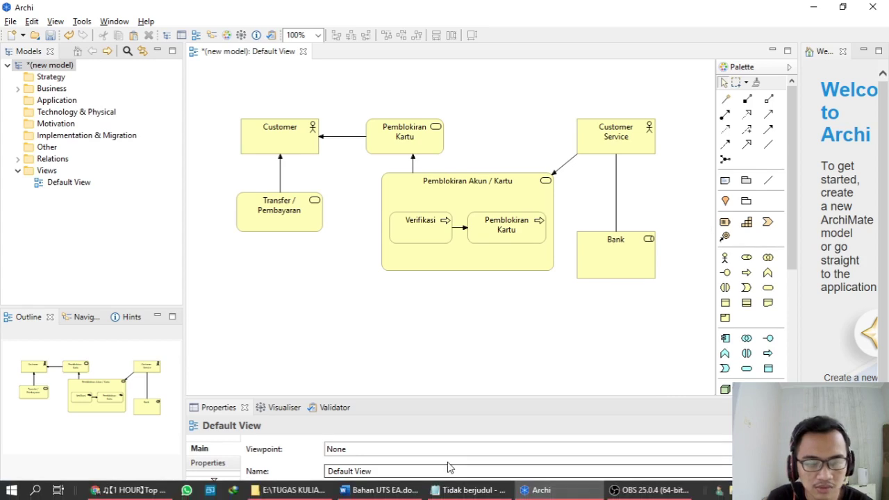
- Add a wide Business Process named "Business Process" below the Pemblokiran Akun / Kartu service, spanning from Transfer / Pembayaran to Bank
click(746, 272)
drag(279, 294, 646, 395)
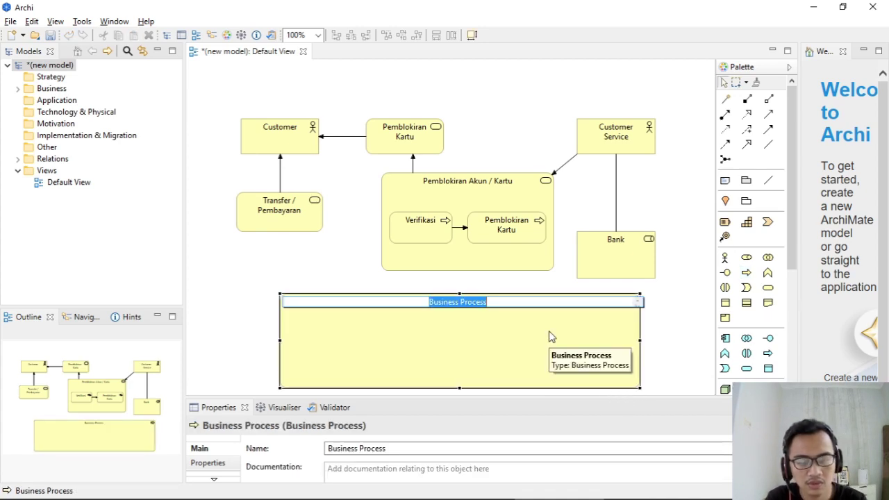
text(Business)
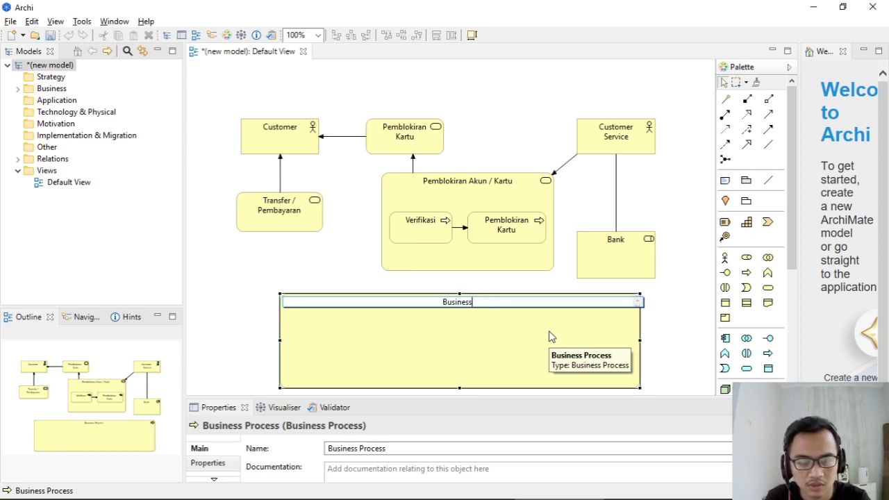
text( Process)
key(Return)
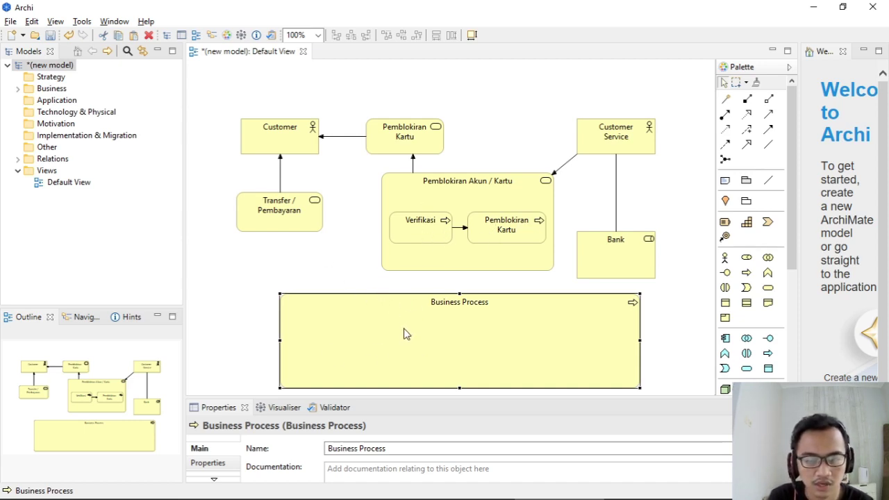
- Add a small Business Process inside the wide Business Process, near its left end, and settle its nested relationship
click(746, 272)
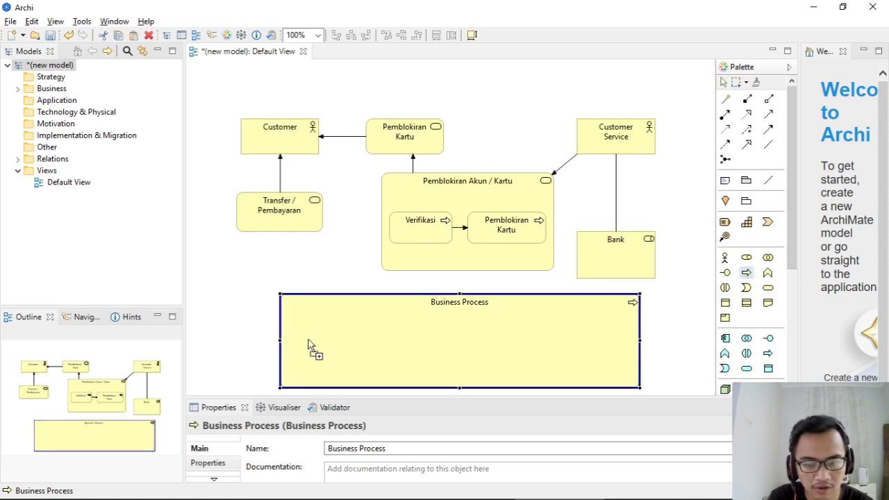
drag(295, 333, 355, 367)
key(alt+Tab)
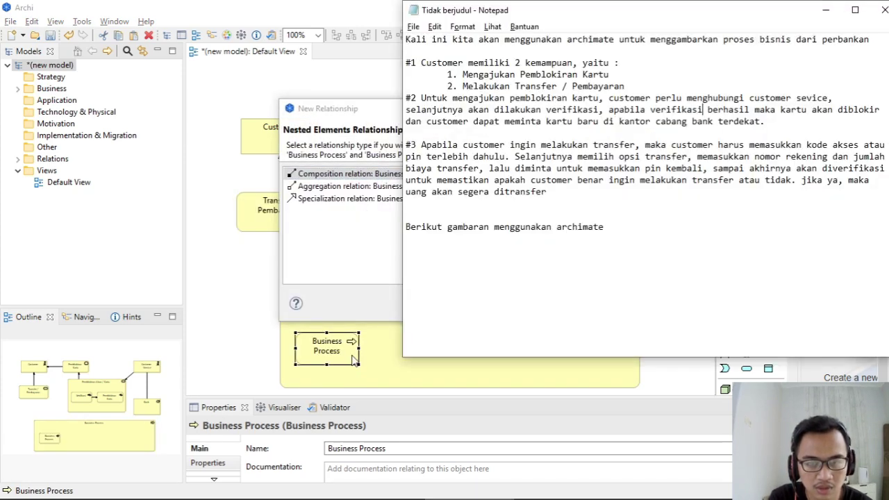
key(alt+Tab)
click(518, 303)
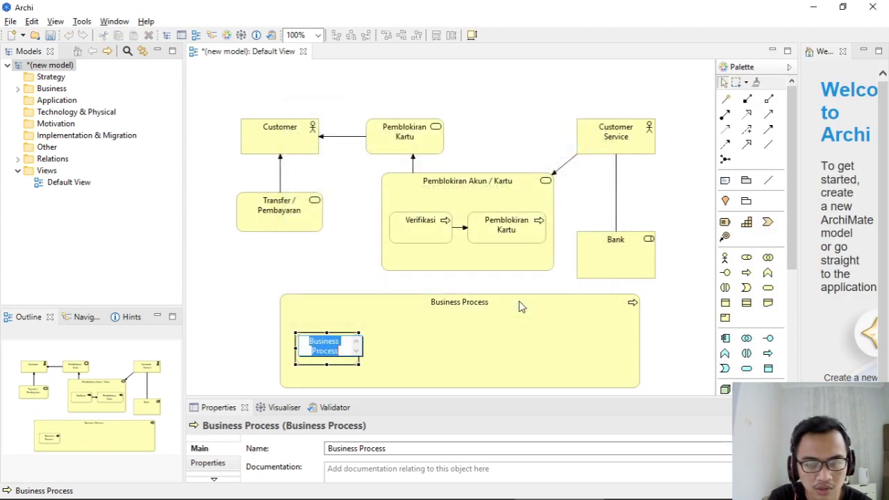
- Check the notes on the transfer process, and rename the small nested Business Process as "Memasukkan PIN"
key(alt+Tab)
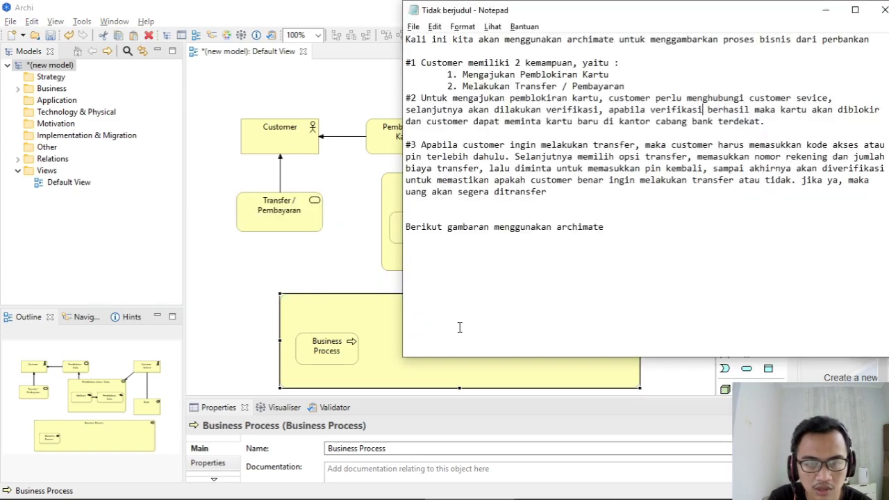
key(alt+Tab)
click(341, 353)
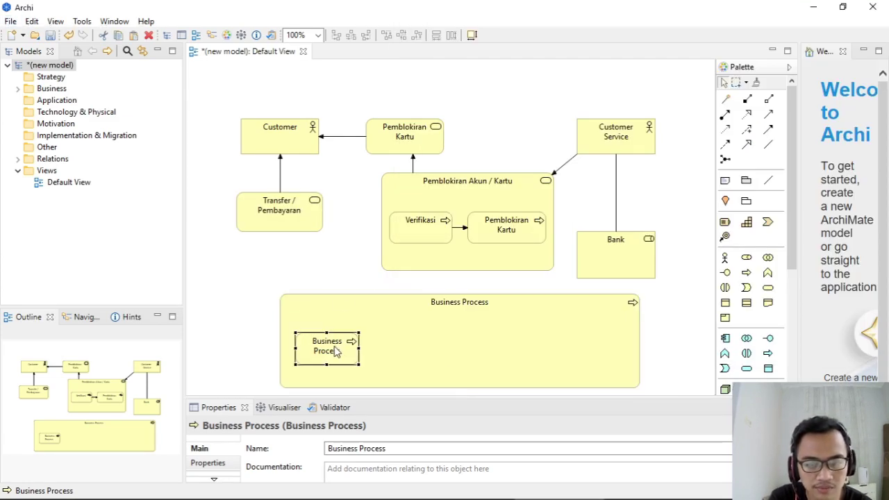
click(339, 353)
text(Memasukkan Pi)
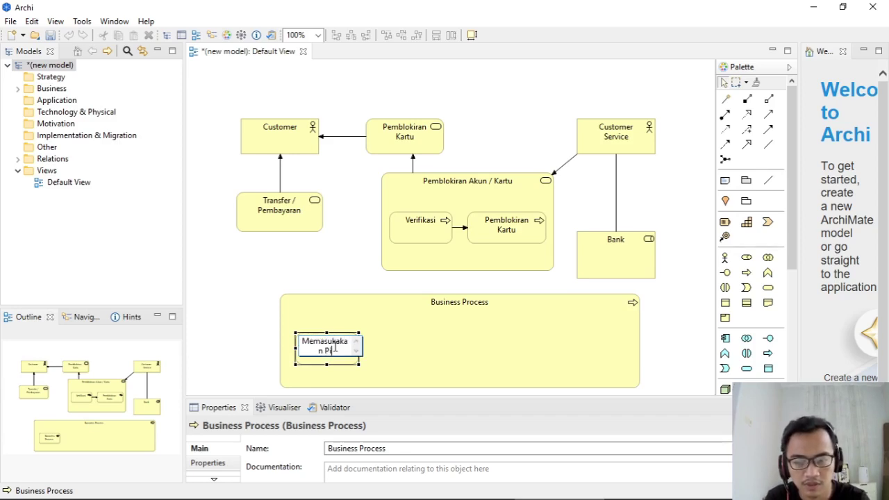
key(BackSpace)
key(BackSpace)
text(kan PIN)
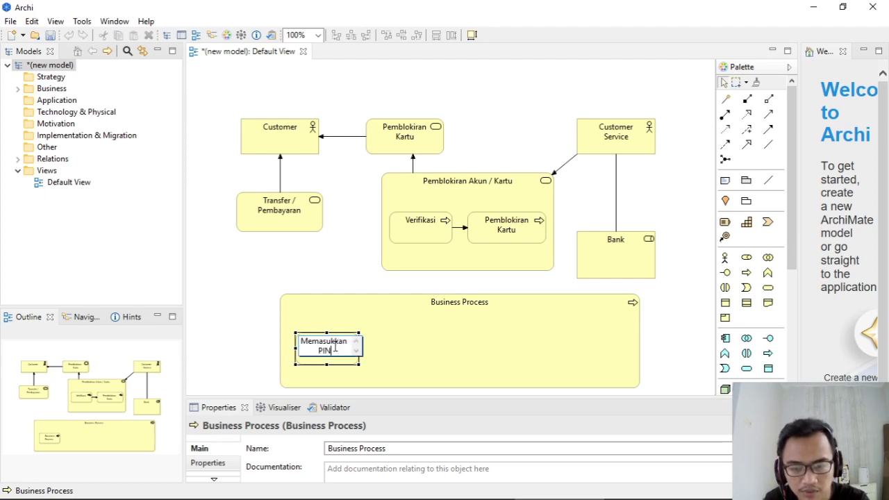
key(Return)
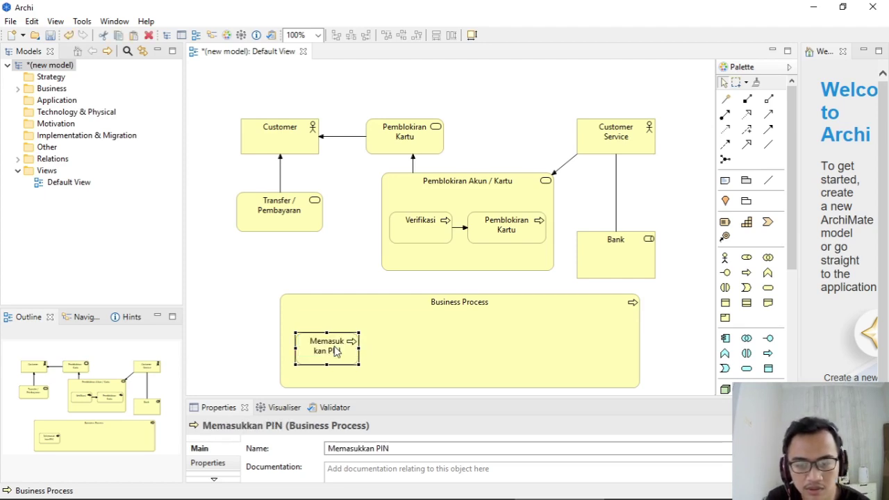
- Widen the nested Memasukkan PIN process slightly so that the word "Memasukkan" fits on one line
click(358, 350)
click(372, 368)
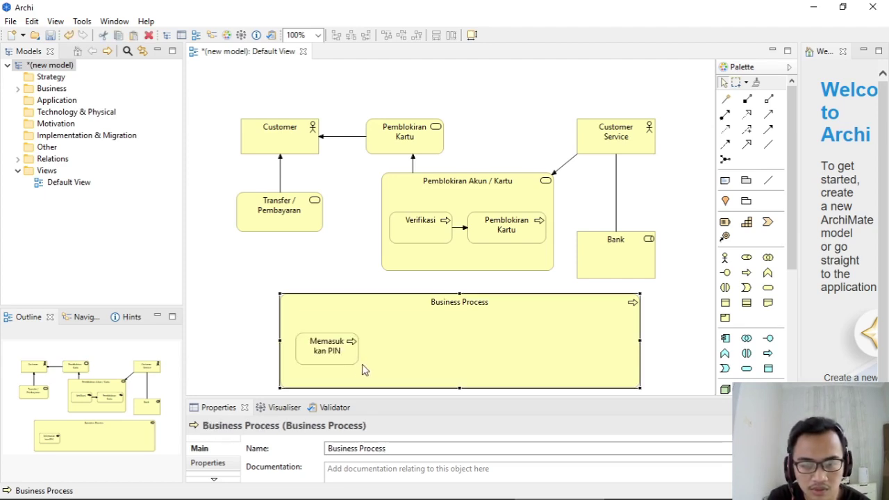
click(351, 357)
click(351, 357)
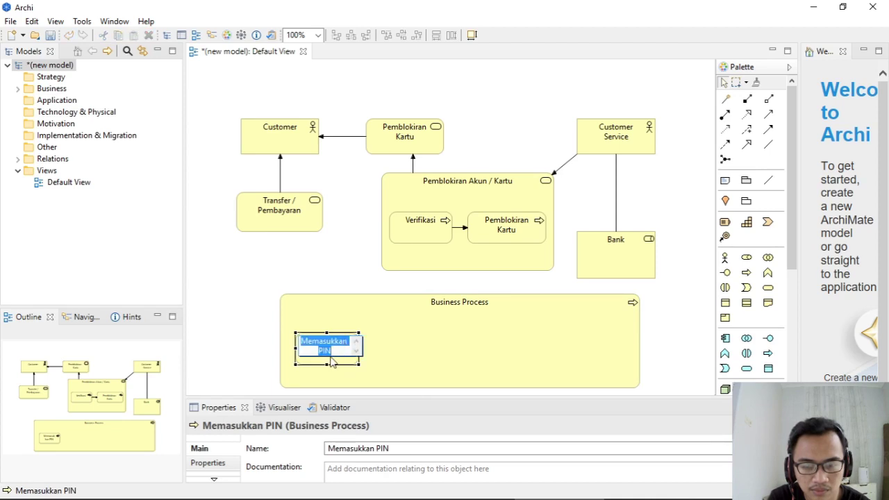
click(389, 372)
click(337, 362)
drag(359, 350, 376, 350)
click(389, 357)
click(342, 356)
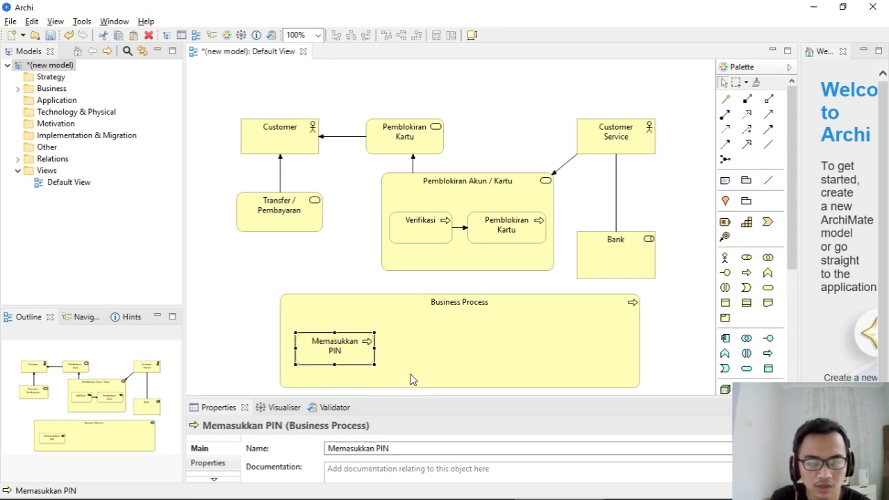
- Add a second nested Business Process beside Memasukkan PIN after checking the notes, using a composition relation to the wide process
key(alt+Tab)
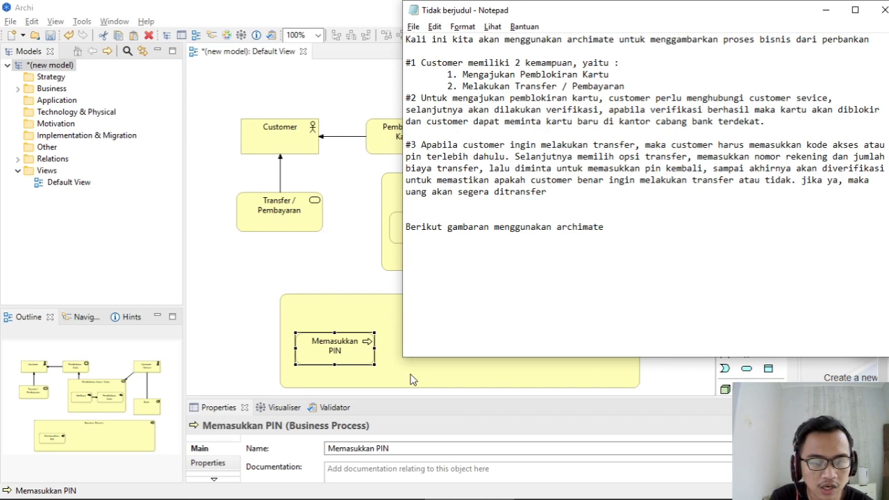
click(345, 327)
click(746, 272)
drag(389, 341, 471, 374)
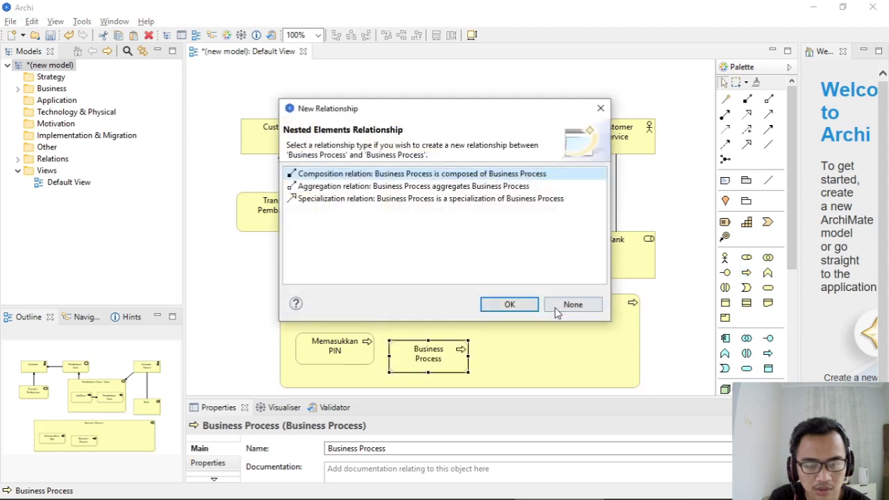
click(526, 308)
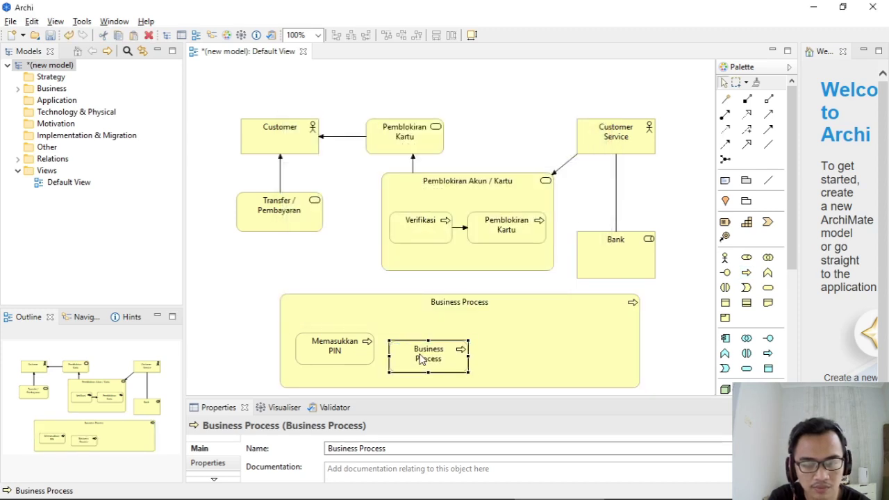
- Rename the new nested process beside Memasukkan PIN as "Memilih Opsi Transfer"
key(Return)
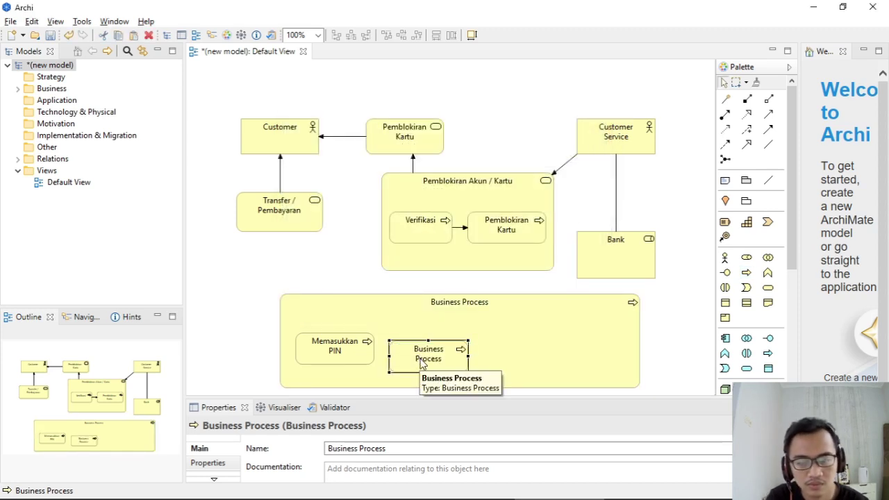
click(422, 364)
text(mE)
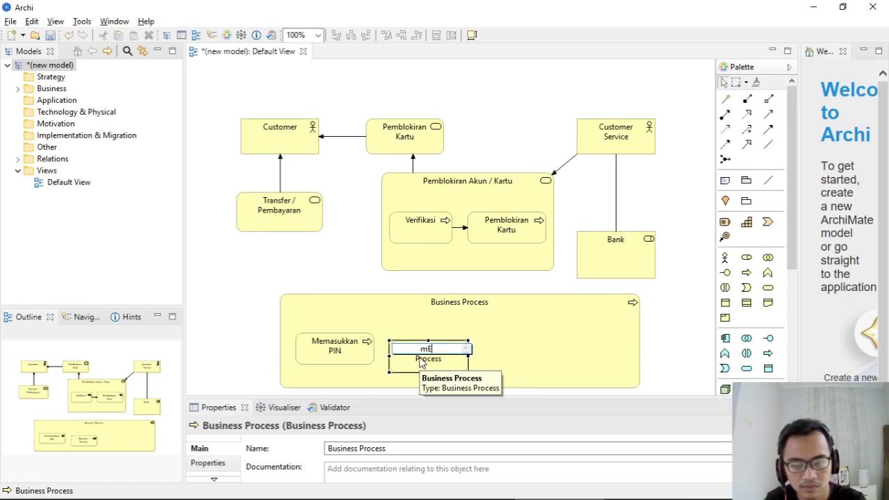
text(Milih O)
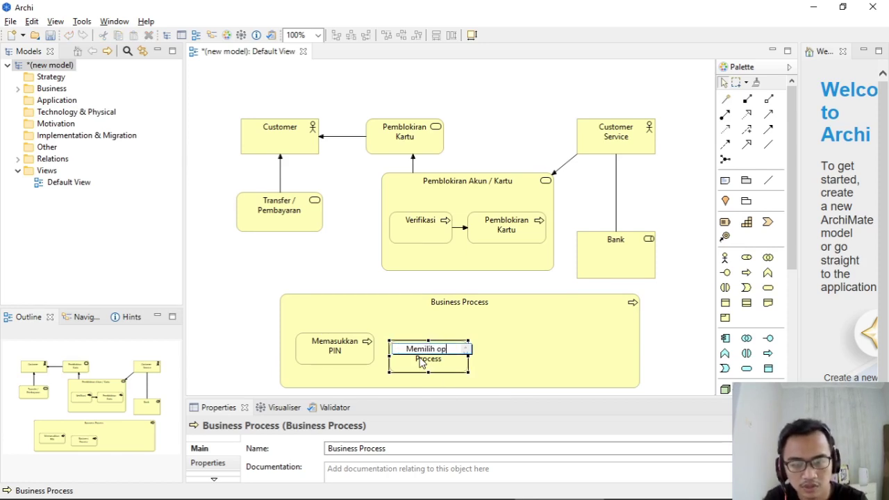
text(psi Transfer)
key(Return)
- Move the Memilih Opsi Transfer process up to align it with Memasukkan PIN
drag(437, 363, 435, 352)
click(525, 367)
click(455, 360)
click(509, 360)
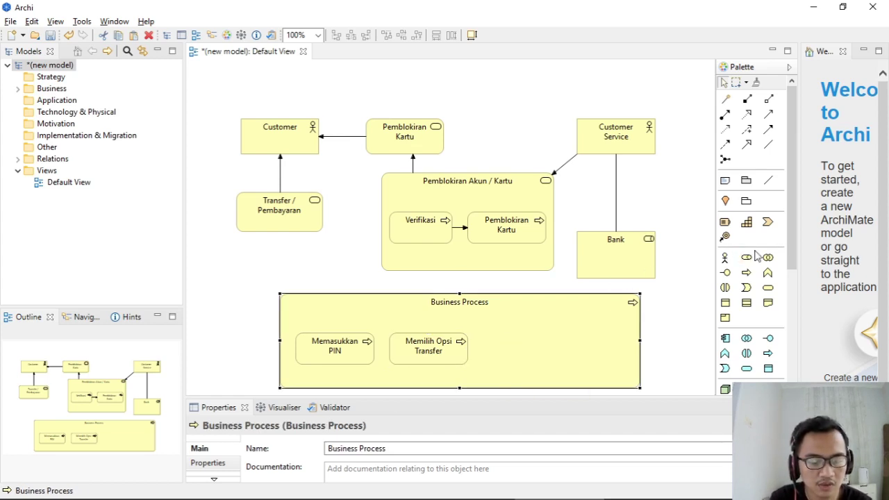
- Duplicate Memilih Opsi Transfer, place the copy to its right inside the wide process, and give it a composition relation
click(435, 352)
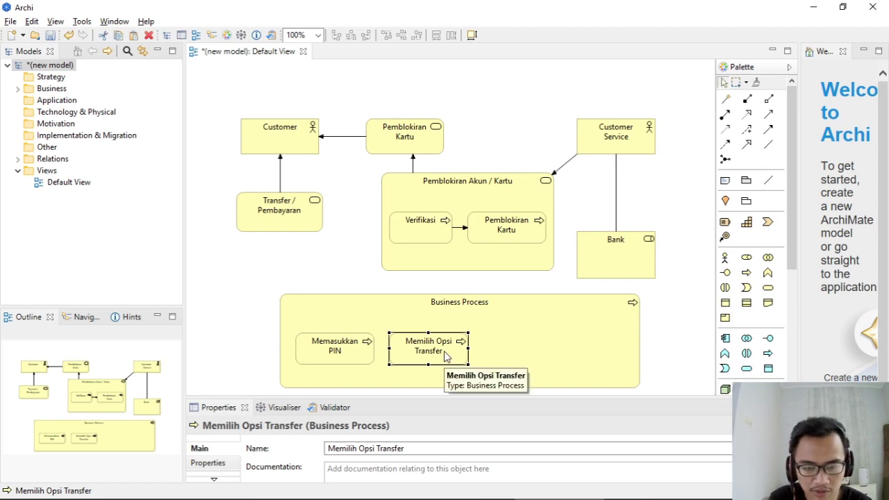
key(ctrl+c)
key(ctrl+v)
drag(459, 358, 539, 354)
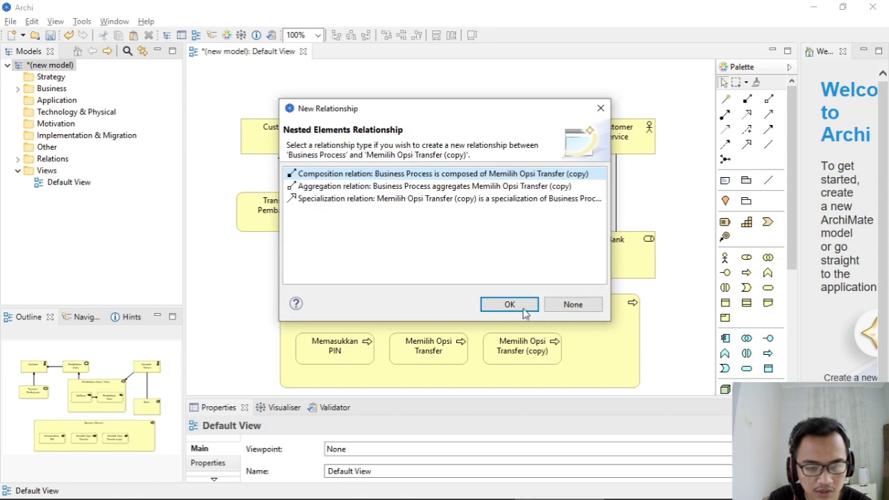
click(509, 304)
- Rename the copied process beside Memilih Opsi Transfer as "Melakukan Pembayaran"
double_click(526, 350)
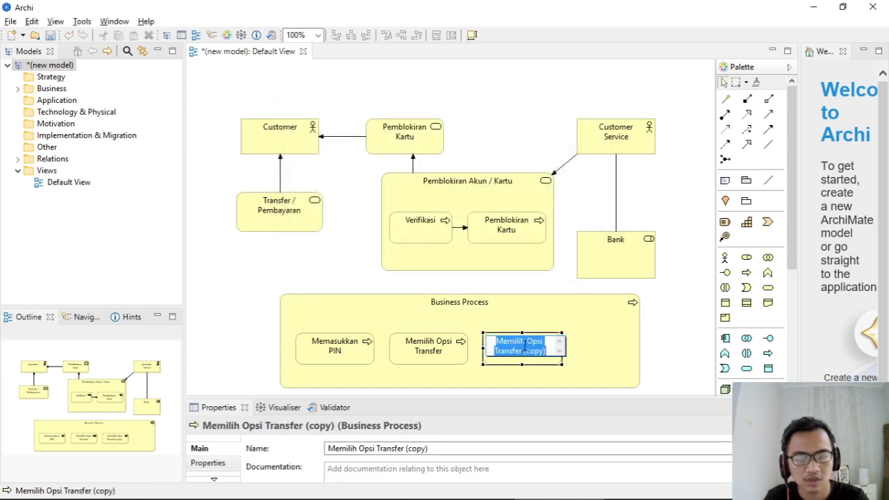
text(Melakukan Oe)
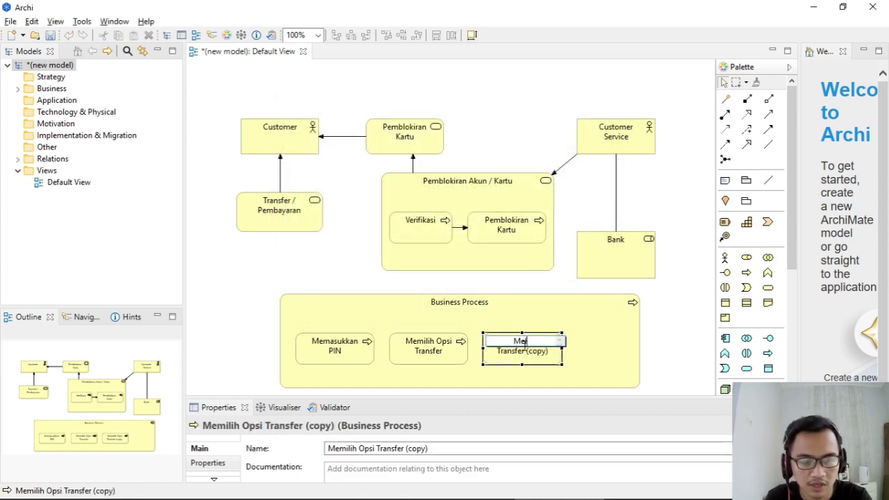
key(BackSpace)
key(BackSpace)
text(Pembayaran)
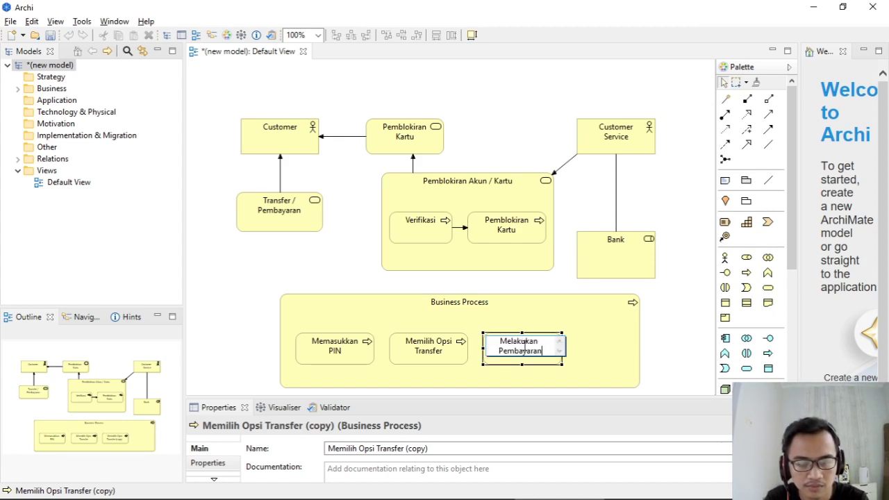
key(Return)
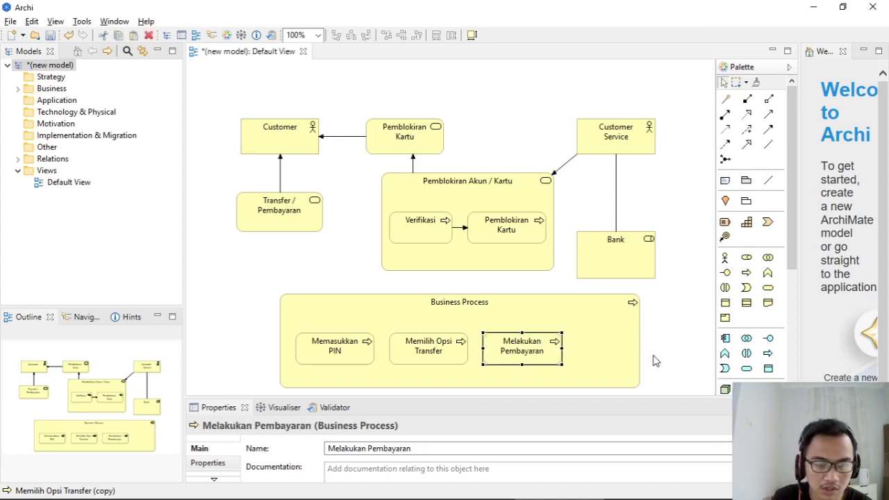
- Check the next transfer step in the notes, and duplicate Melakukan Pembayaran to its right with a composition relation
key(alt+Tab)
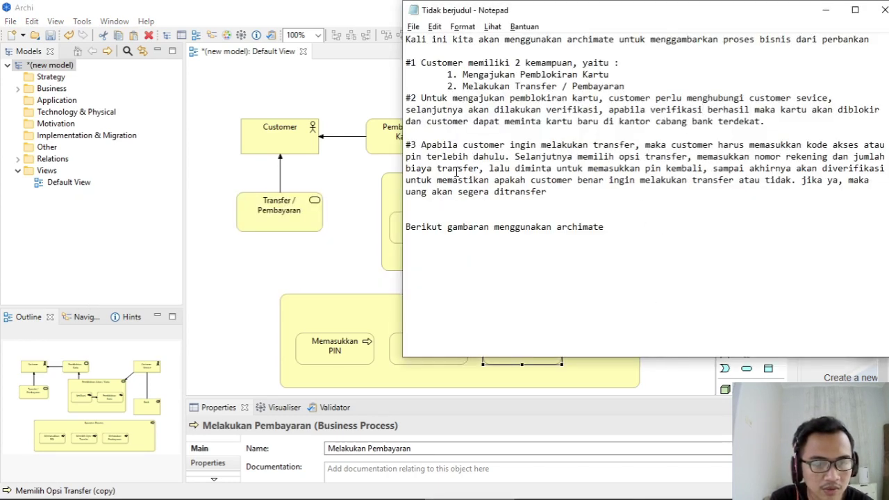
drag(489, 169, 692, 173)
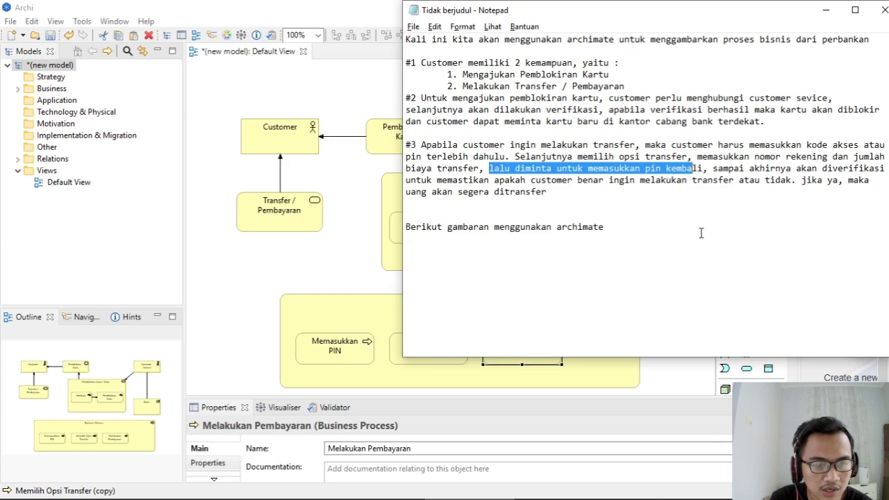
click(660, 391)
click(541, 356)
key(ctrl+v)
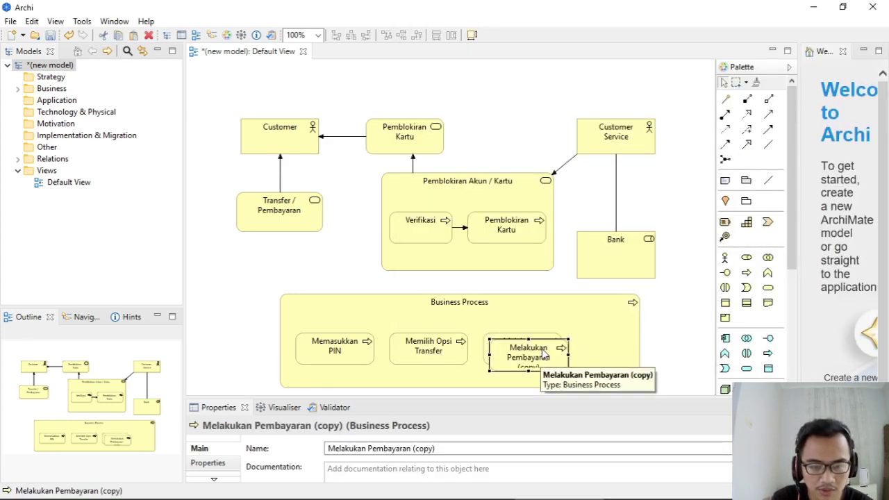
drag(547, 357, 626, 354)
click(492, 306)
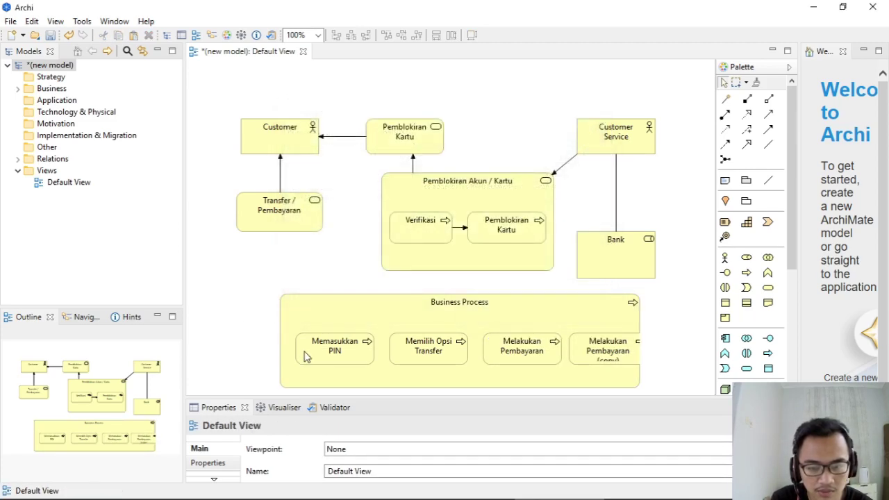
- Widen the enclosing Business Process on both its left and right sides to make room for more steps
click(284, 328)
drag(278, 340, 217, 340)
drag(640, 339, 702, 339)
- Shift the four nested processes together toward the left end of the widened Business Process
click(348, 358)
ctrl+click(431, 357)
ctrl+click(492, 355)
ctrl+click(629, 352)
drag(349, 355, 294, 355)
click(671, 270)
- Rename the copy of Melakukan Pembayaran, the fourth nested process, as "Memasukkan PIN"
double_click(547, 349)
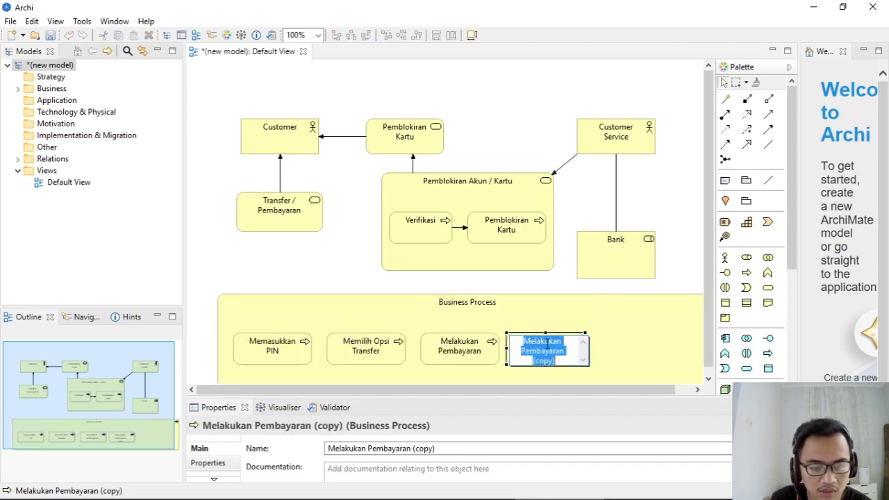
text(Memasukk)
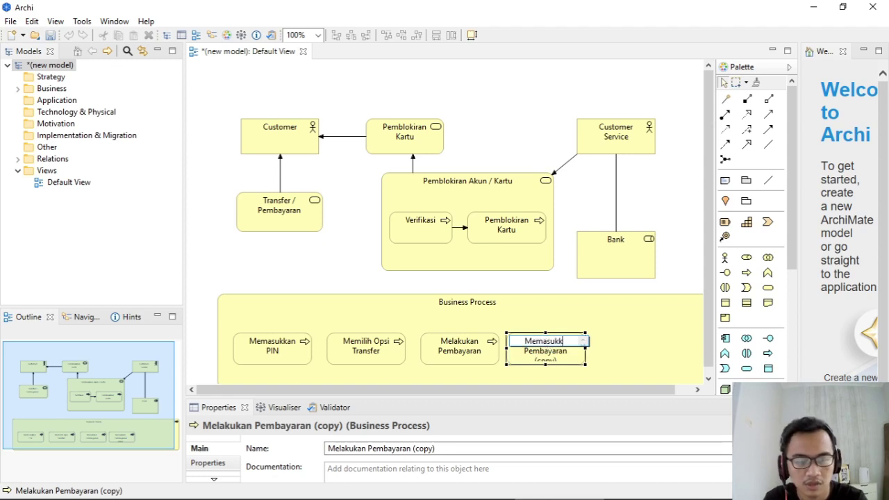
text(an PIN)
key(Return)
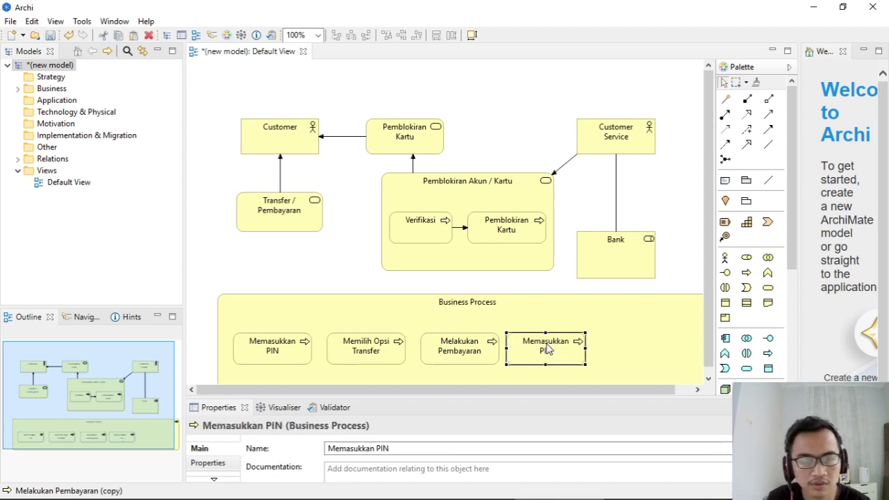
click(661, 278)
- Duplicate the second Memasukkan PIN process, place the copy to its right as the fifth step, and give it a composition relation
click(568, 351)
key(ctrl+c)
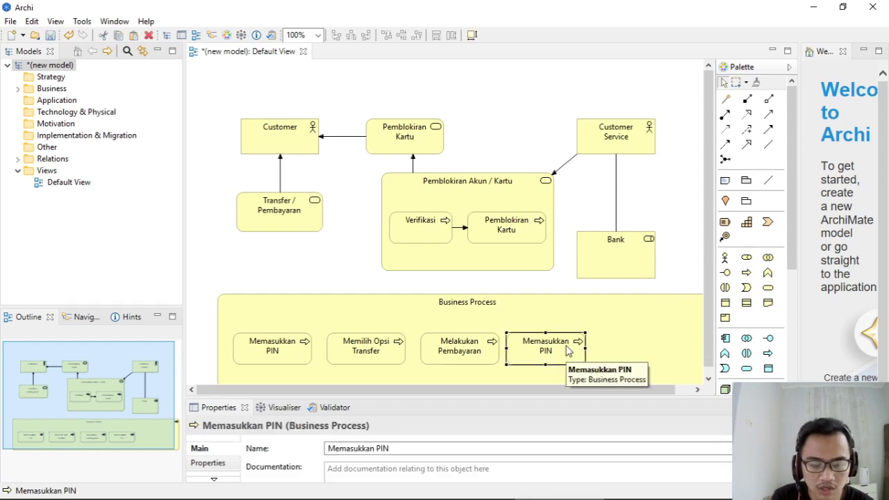
key(ctrl+v)
drag(569, 358, 654, 356)
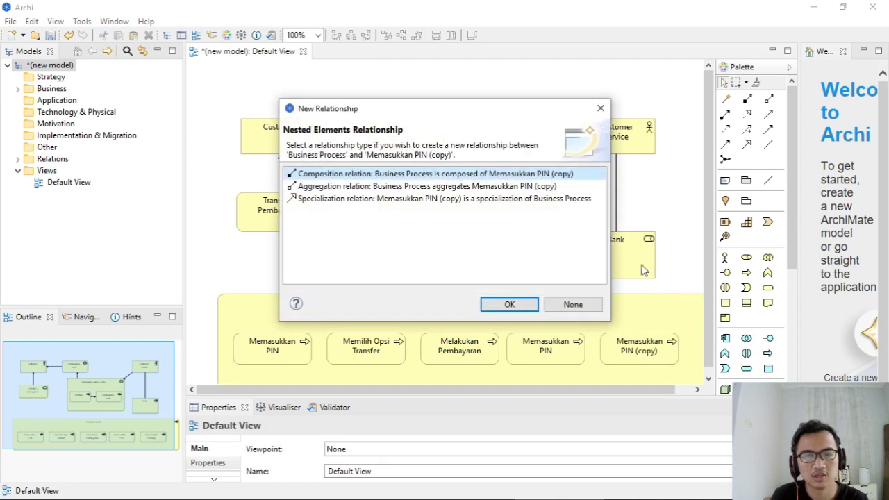
click(510, 303)
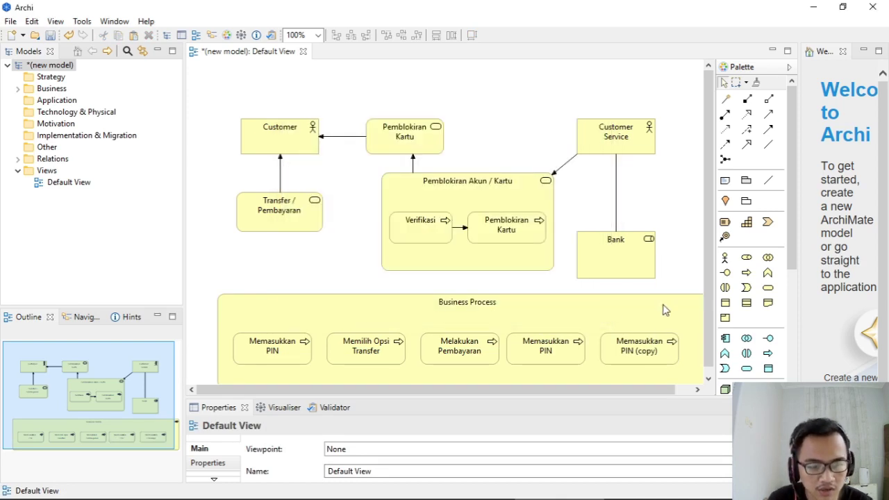
- Rename the fifth nested process, the copy of Memasukkan PIN, as "Verifikasi"
double_click(646, 346)
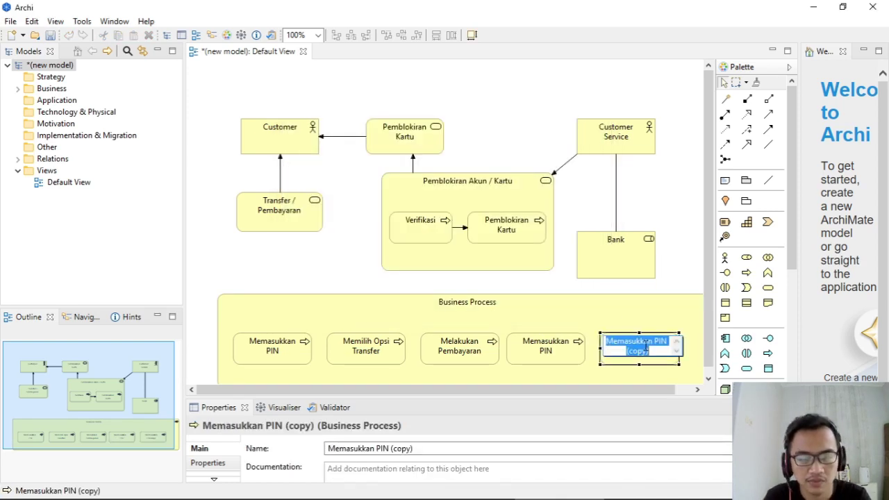
text(ve)
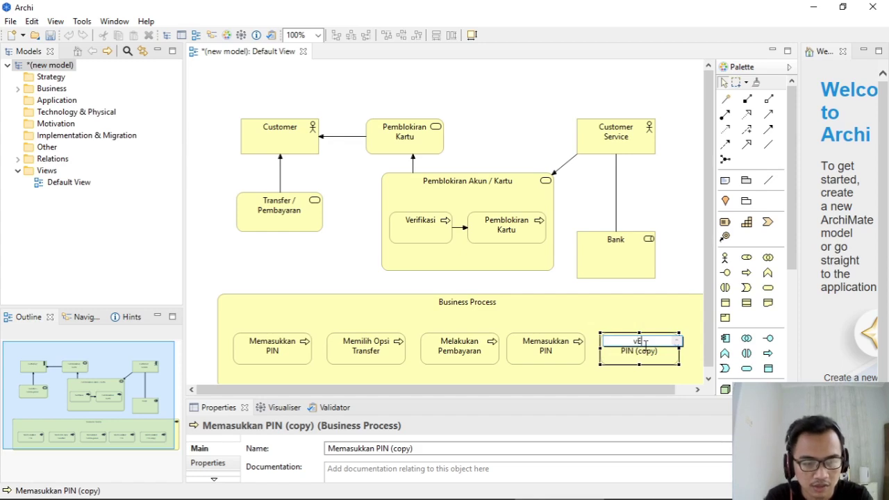
text(rifikasi)
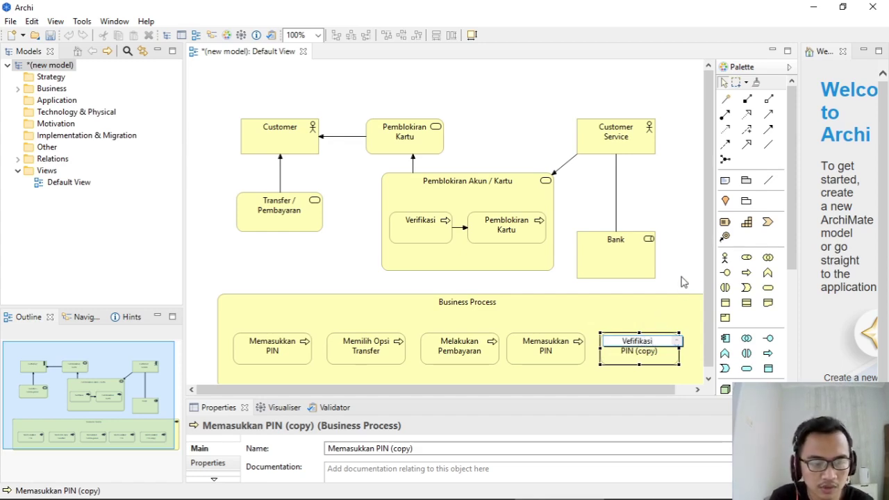
key(BackSpace)
key(BackSpace)
key(BackSpace)
key(BackSpace)
key(BackSpace)
key(BackSpace)
key(BackSpace)
key(BackSpace)
text(rifikasi)
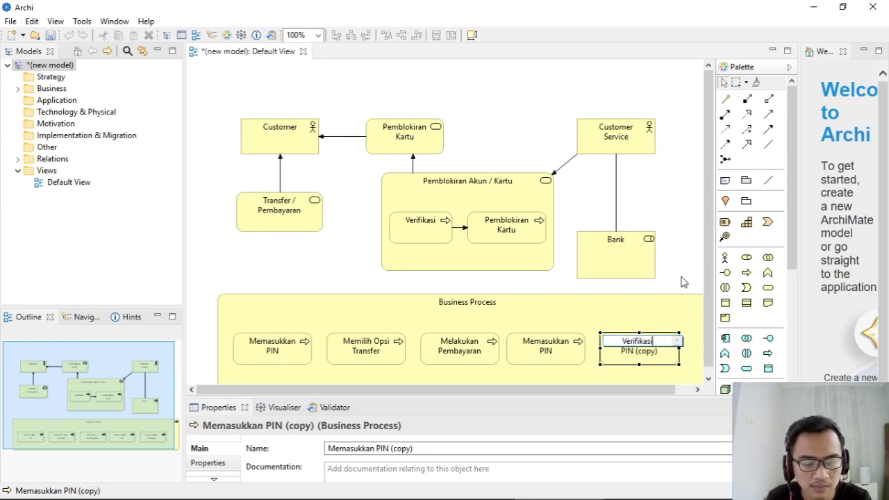
key(Return)
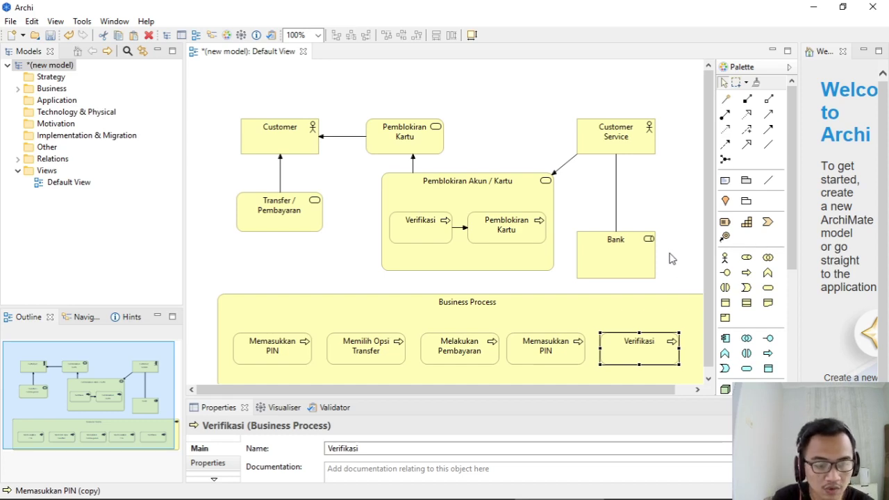
click(642, 254)
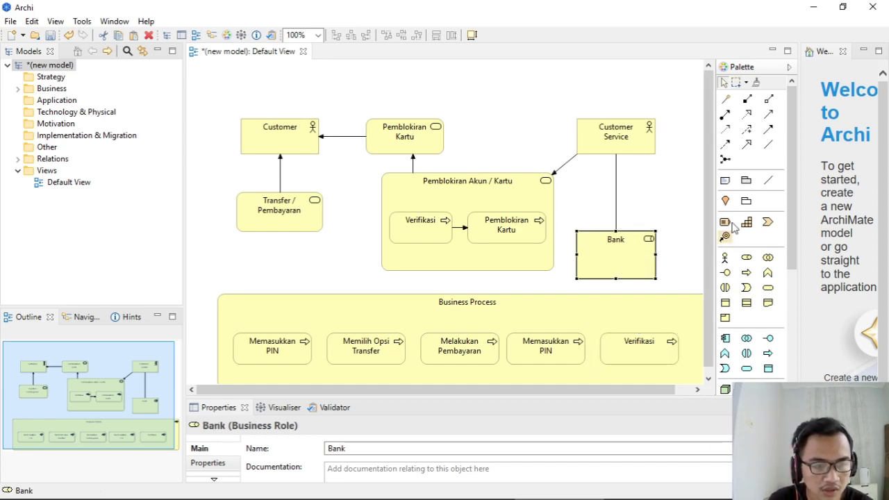
click(769, 130)
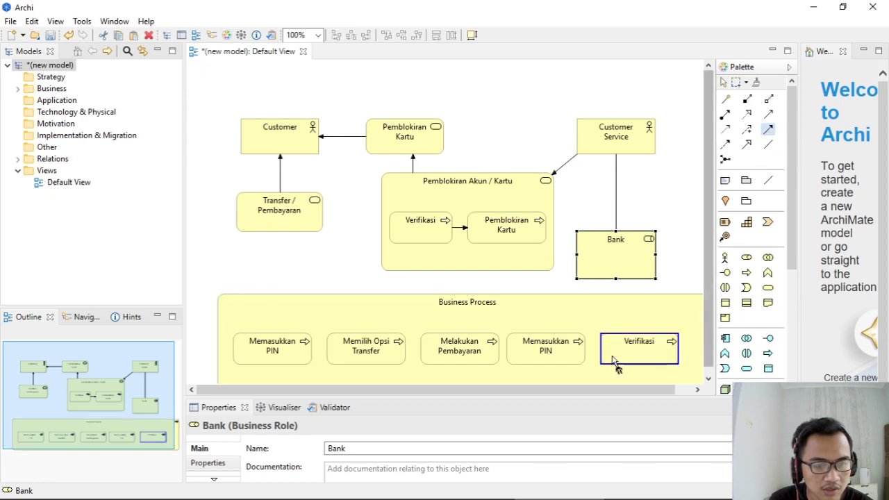
click(649, 341)
click(650, 257)
key(Escape)
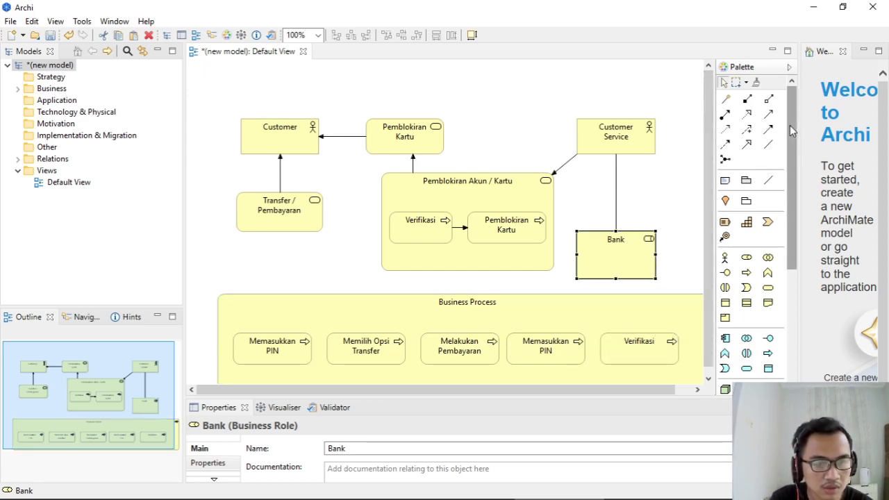
- Draw a triggering relation from the Bank role down to the Verifikasi process inside the Business Process
click(768, 130)
click(641, 267)
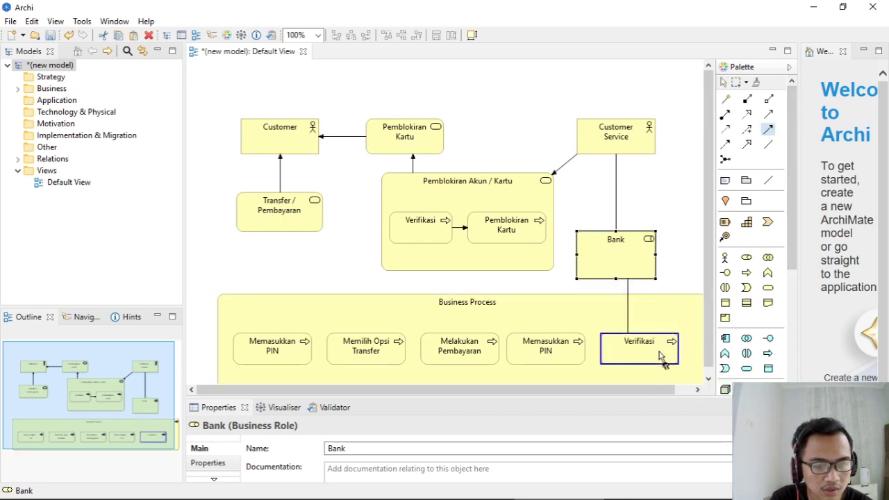
click(660, 356)
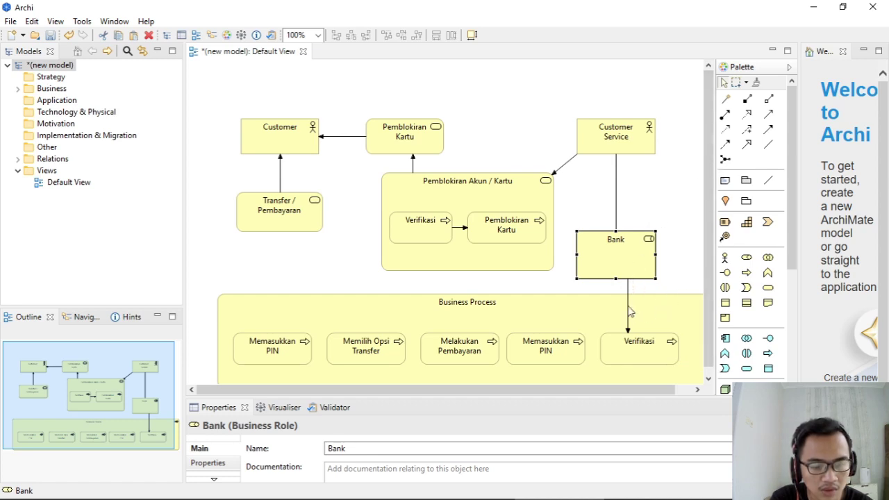
- Chain the five processes nested in the Business Process with triggering relations, from the first Memasukkan PIN through to Verifikasi
click(769, 130)
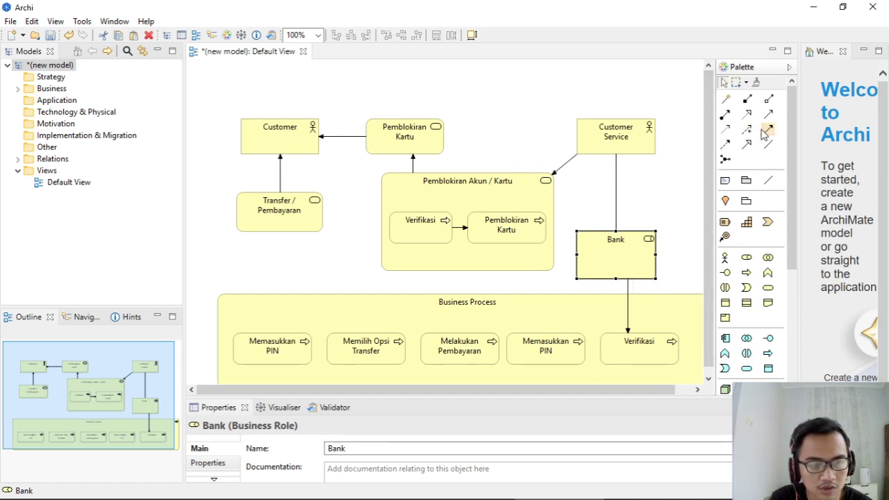
click(368, 352)
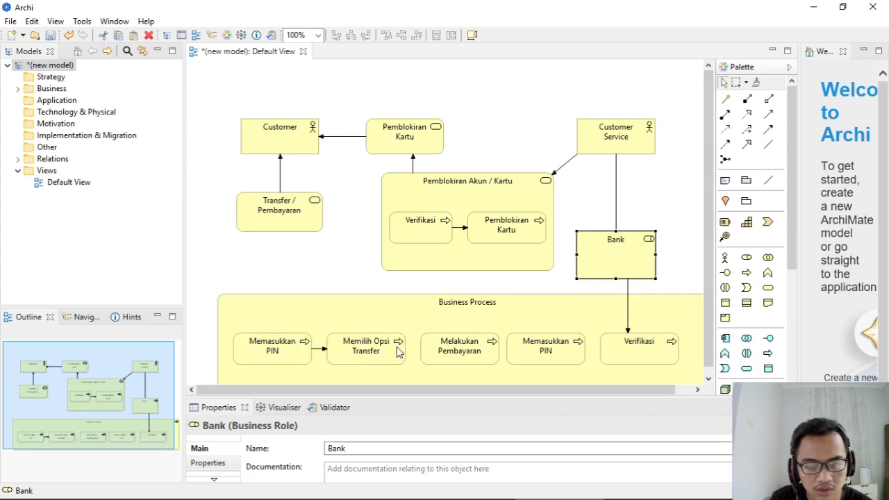
click(768, 130)
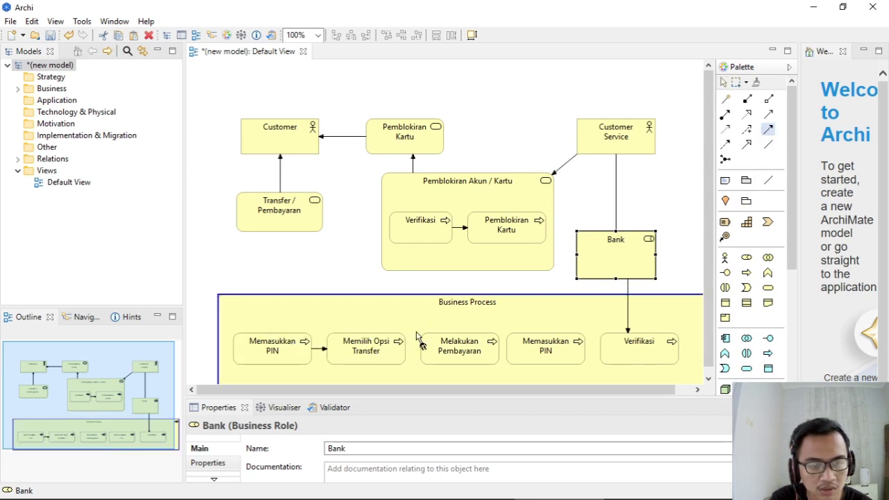
click(380, 364)
click(457, 348)
click(768, 129)
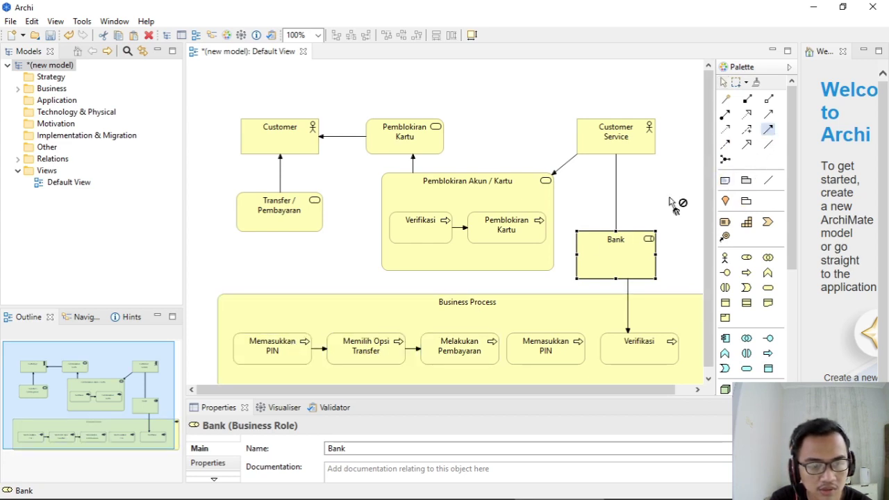
click(487, 352)
click(541, 350)
click(768, 130)
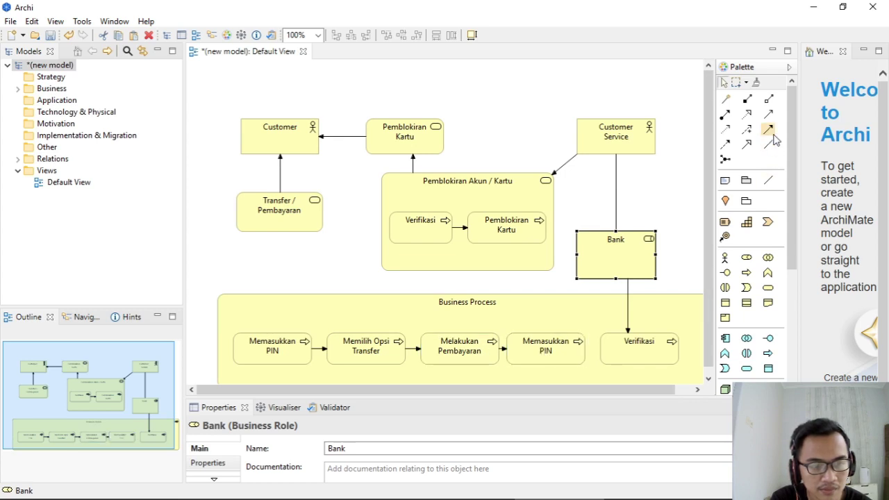
click(570, 362)
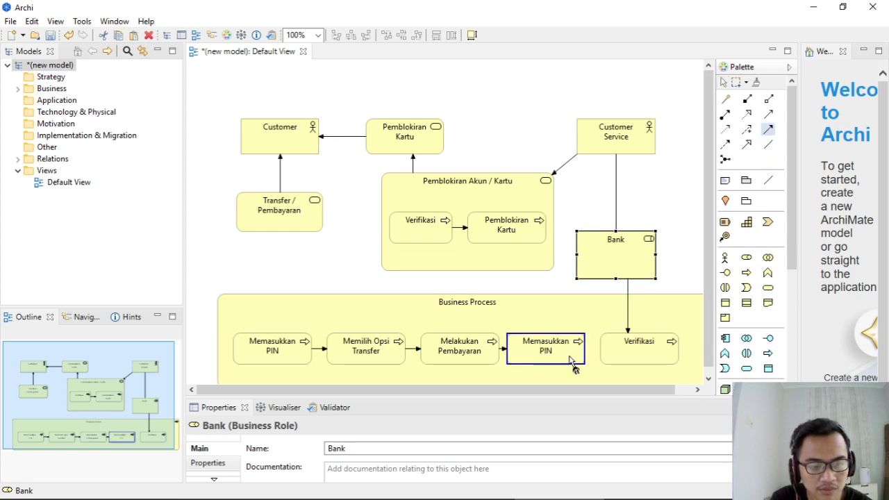
click(617, 354)
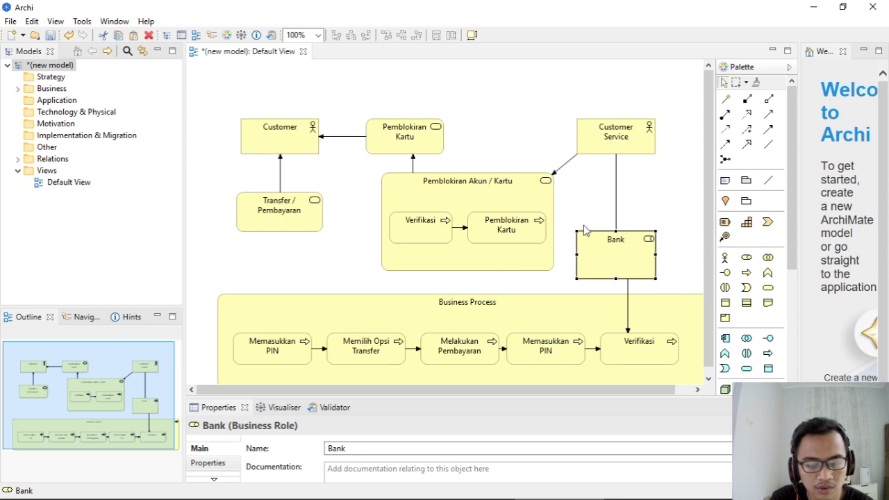
- Draw a triggering relation from the first Memasukkan PIN process up to the Transfer / Pembayaran service
click(769, 129)
click(293, 338)
click(288, 223)
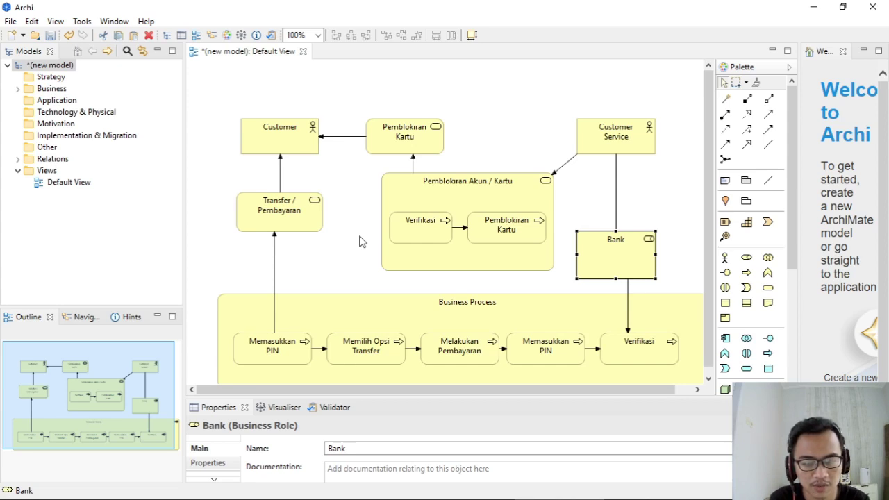
- Replace the relation from Pemblokiran Akun / Kartu to the Pemblokiran Kartu service with a triggering relation starting at its nested Verifikasi process
click(415, 159)
click(413, 161)
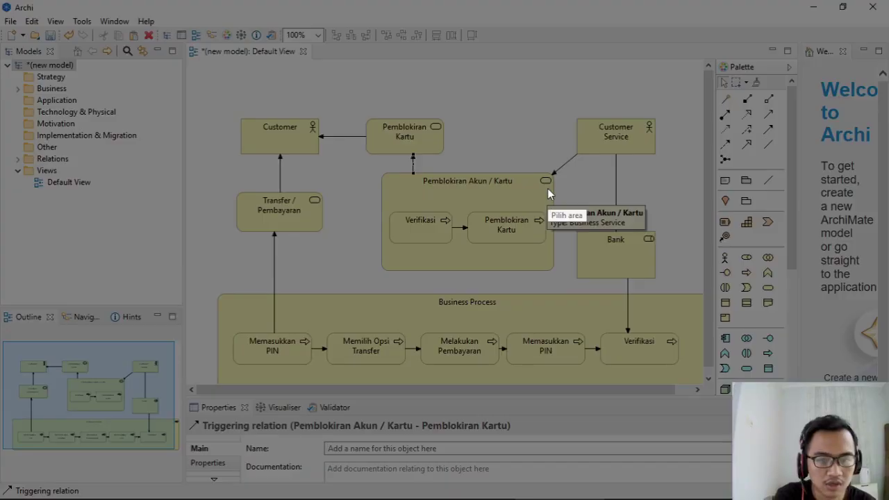
key(Escape)
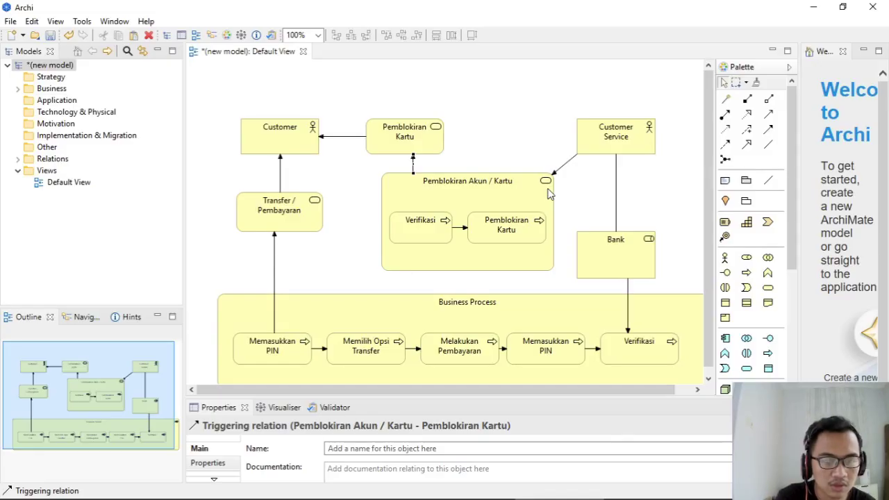
key(Delete)
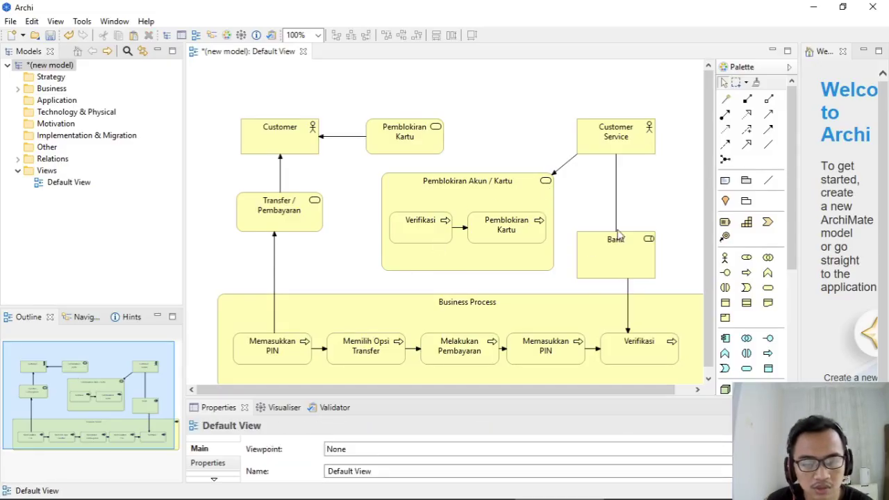
click(769, 129)
click(431, 225)
click(410, 146)
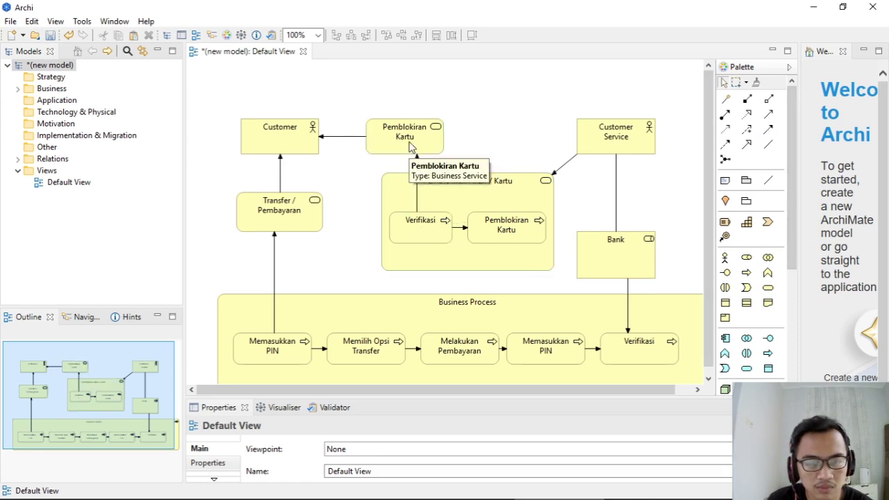
- Replace the relation from Customer Service to Pemblokiran Akun / Kartu with a triggering relation ending at the nested Pemblokiran Kartu process
click(564, 164)
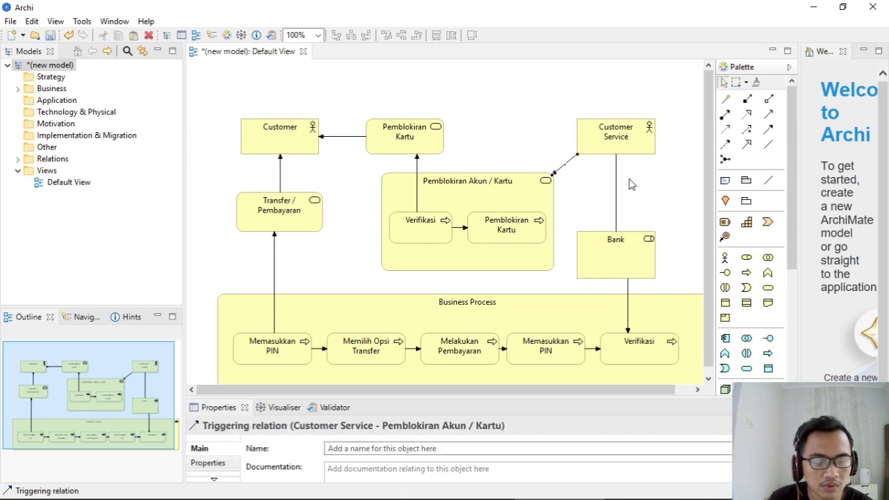
key(Delete)
click(769, 129)
click(625, 128)
click(536, 225)
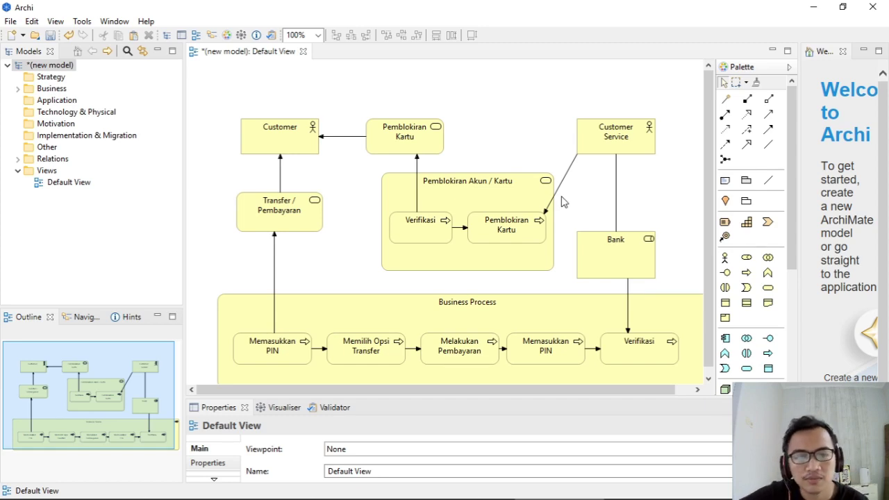
- Switch to the Notepad notes and narrow their window so that more of the diagram stays visible beside them
drag(615, 389, 644, 390)
scroll(596, 251, down, 1)
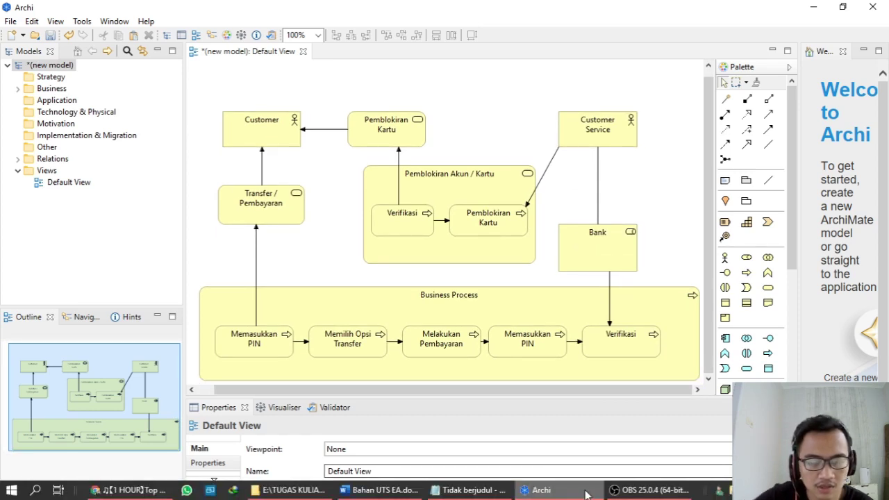
key(alt)
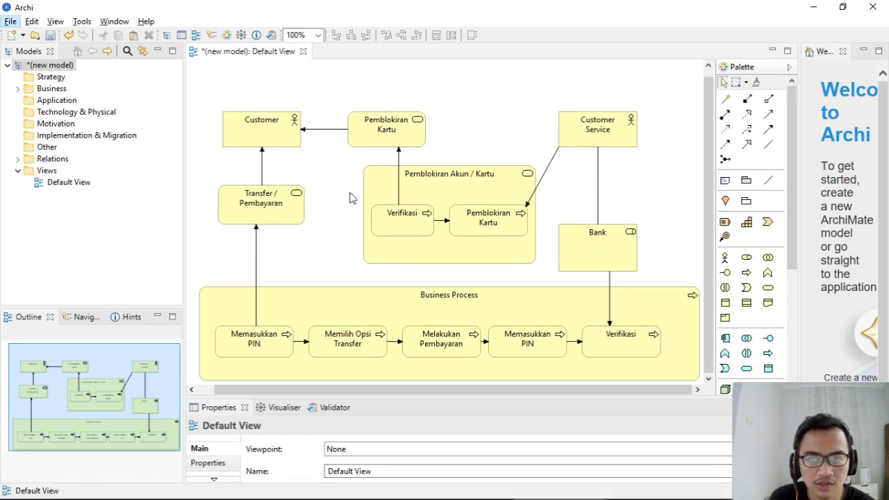
click(287, 168)
key(alt+Tab)
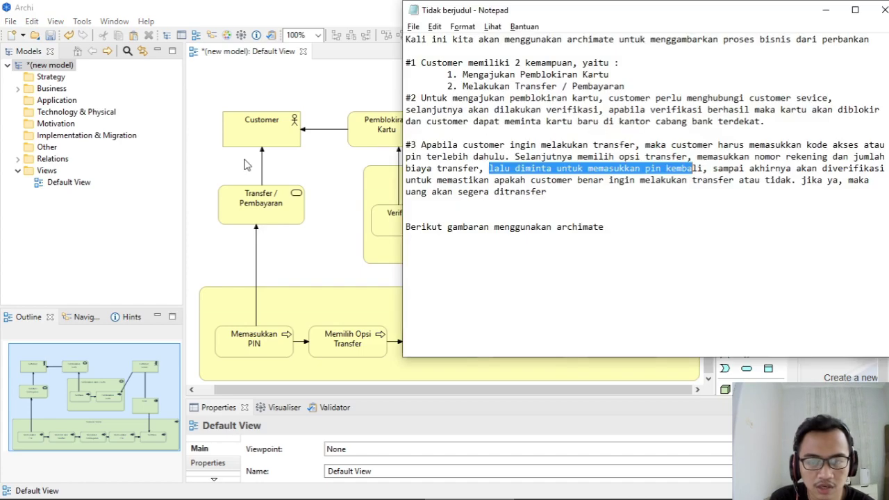
click(552, 87)
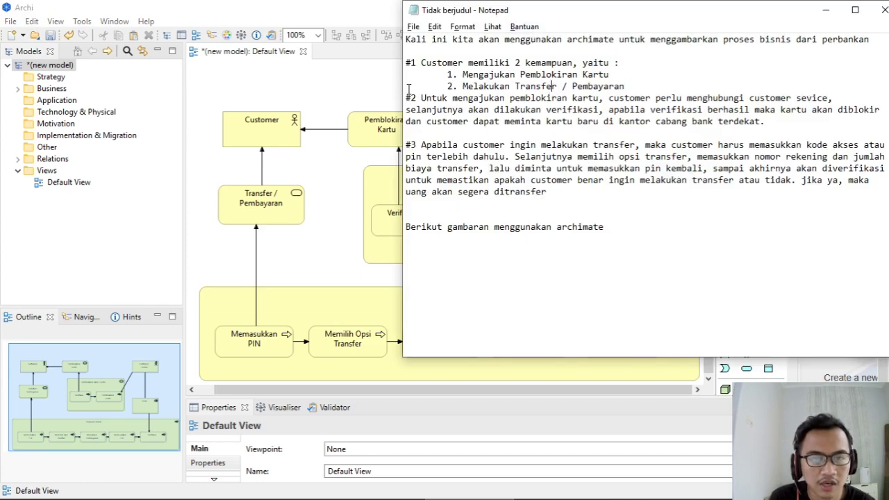
drag(403, 82, 598, 113)
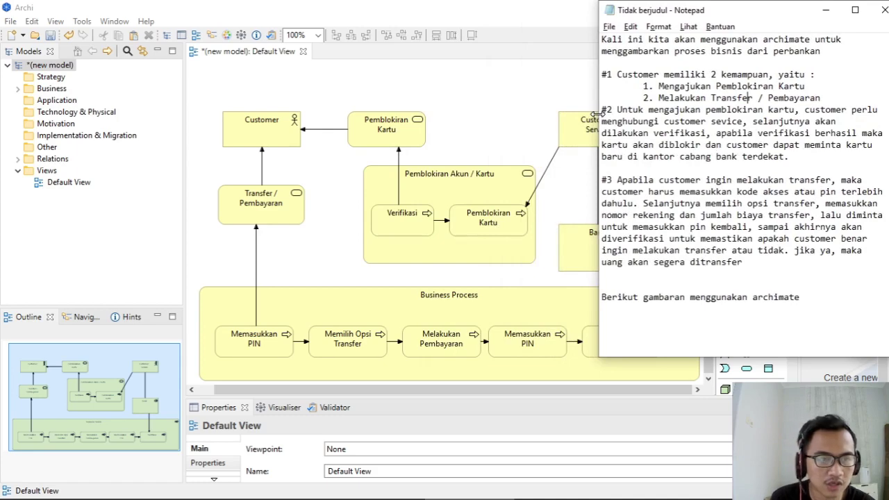
- Compare notes #1 and #2 with the diagram, checking Customer's two services, Customer Service, the Pemblokiran Kartu process and the Bank role
click(395, 134)
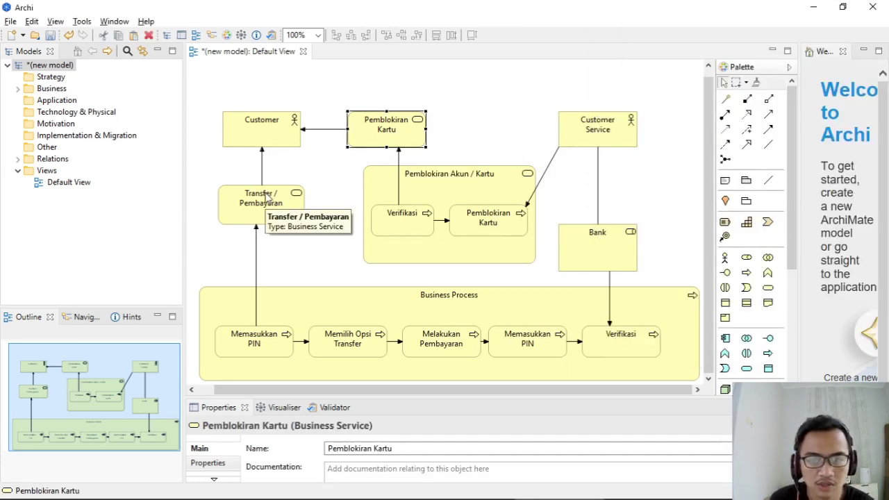
key(alt+Tab)
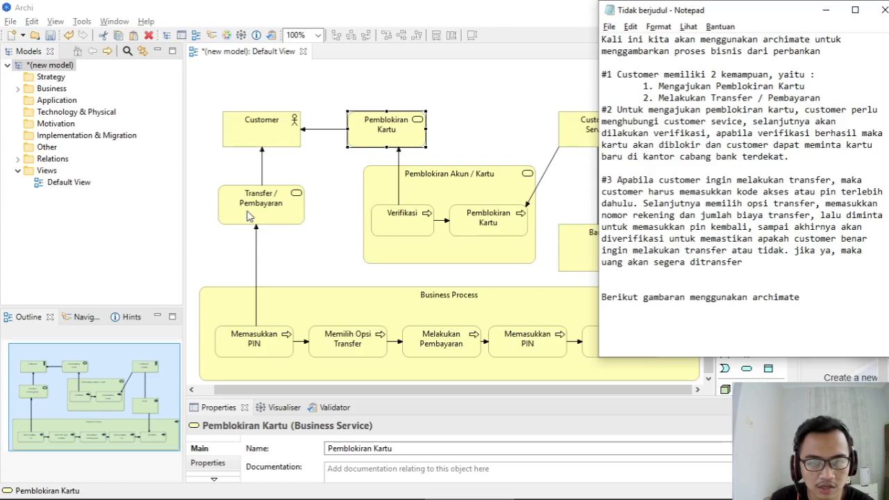
click(674, 171)
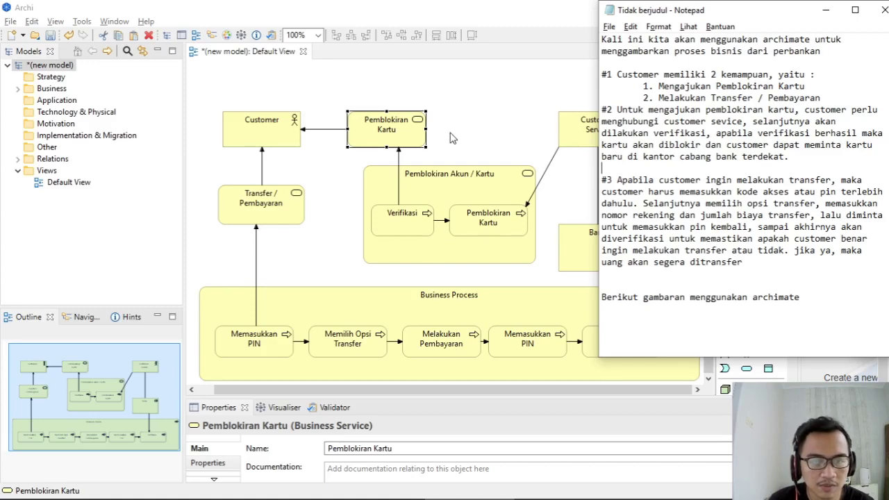
click(589, 136)
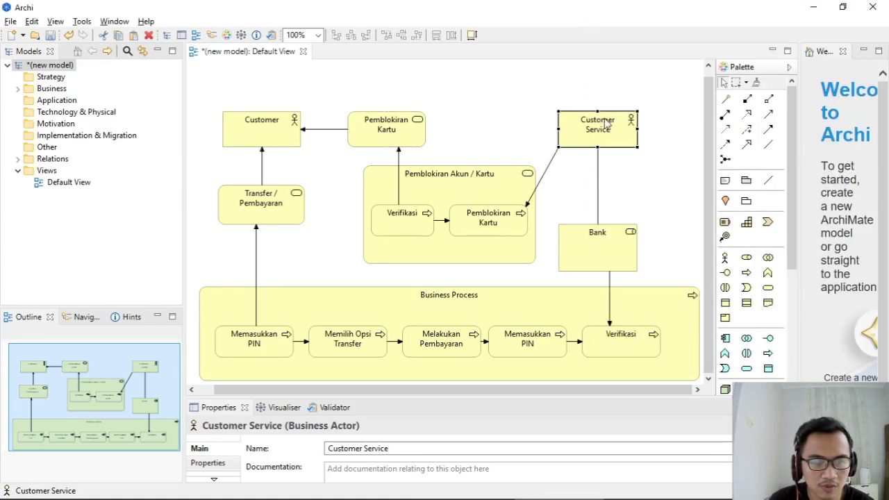
key(alt+Tab)
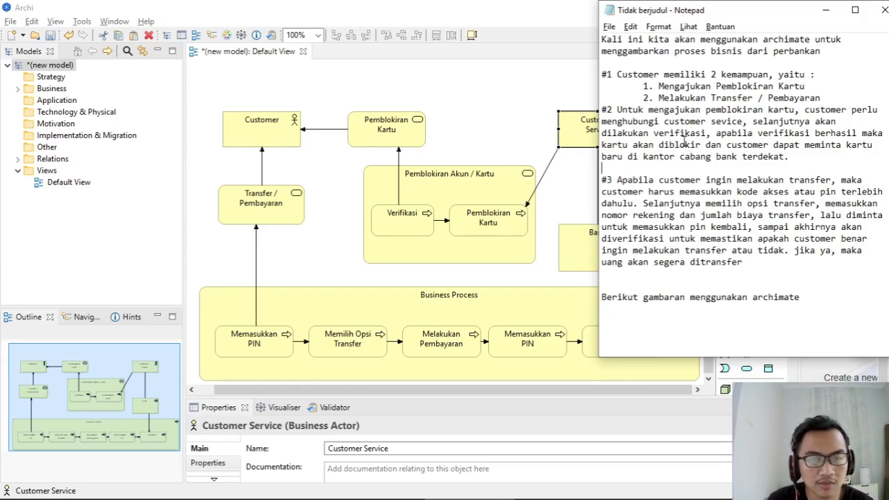
click(496, 221)
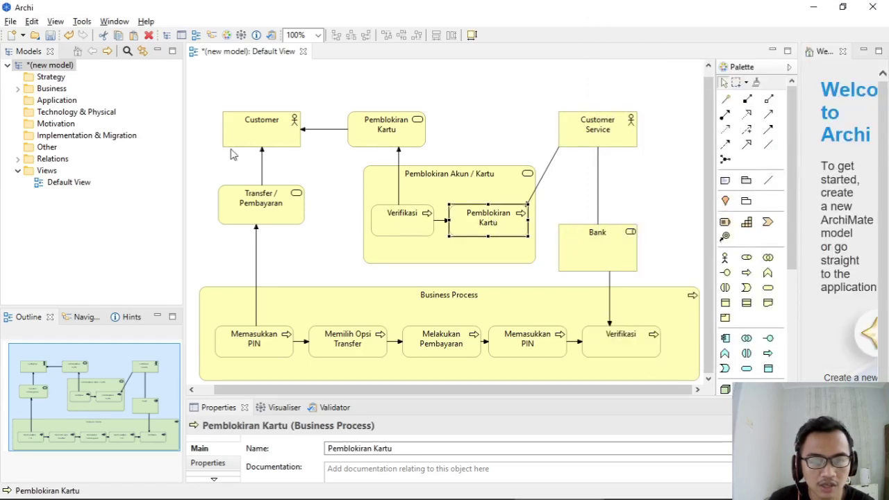
click(616, 260)
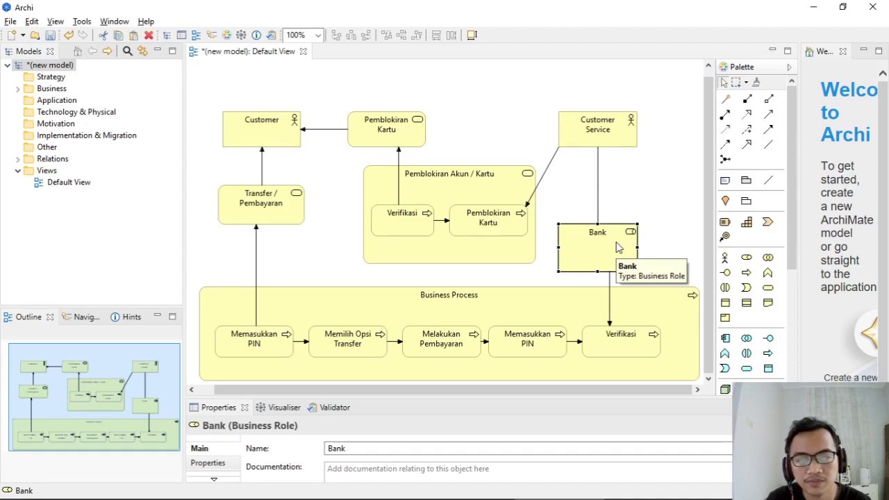
- Compare note #3 on transfers with the Business Process chain, starting from its first Memasukkan PIN step, and return to the full diagram
key(alt+Tab)
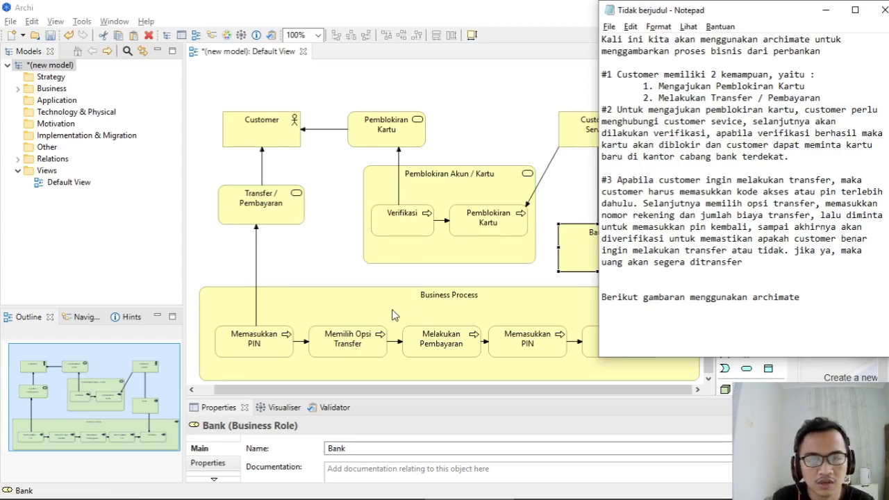
scroll(376, 321, up, 1)
click(263, 350)
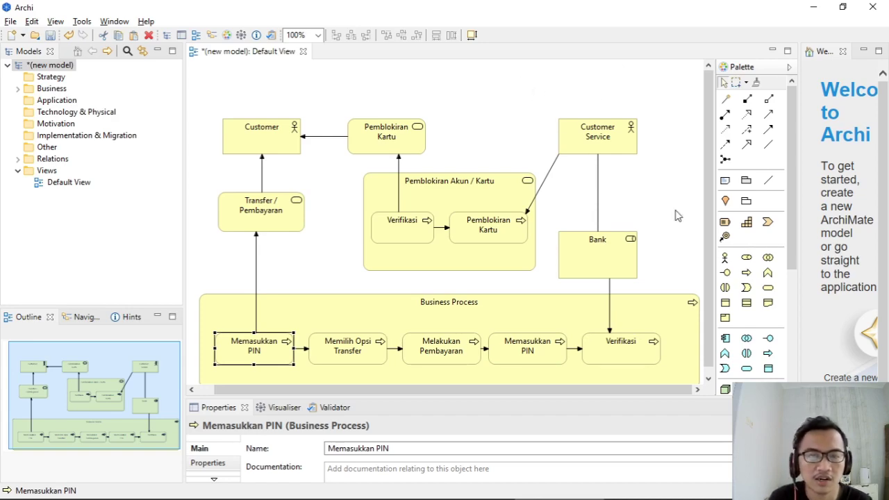
key(alt+Tab)
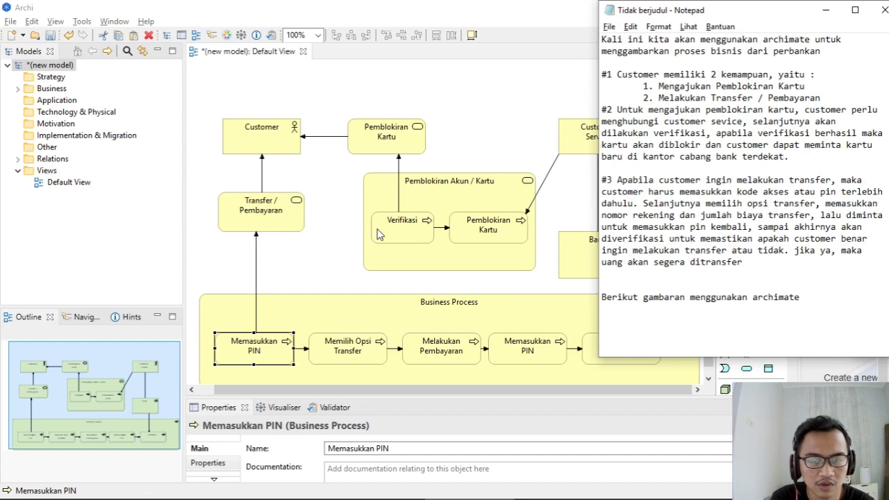
click(503, 115)
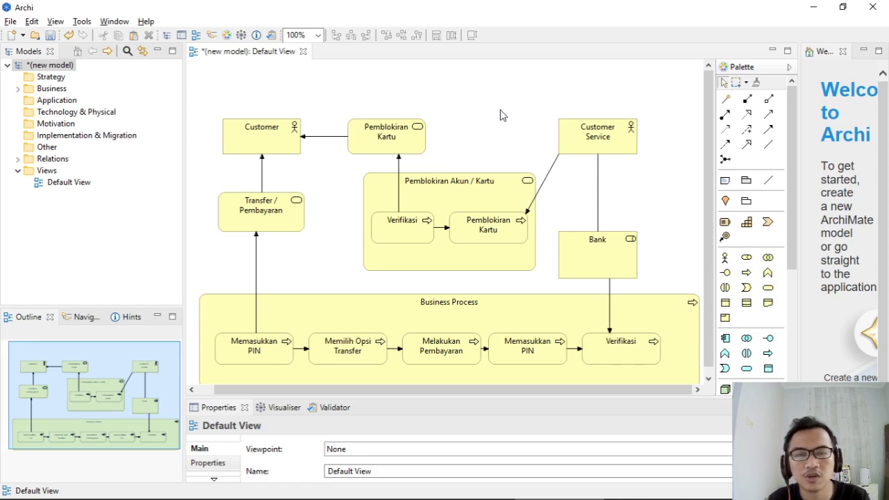
key(alt+Tab)
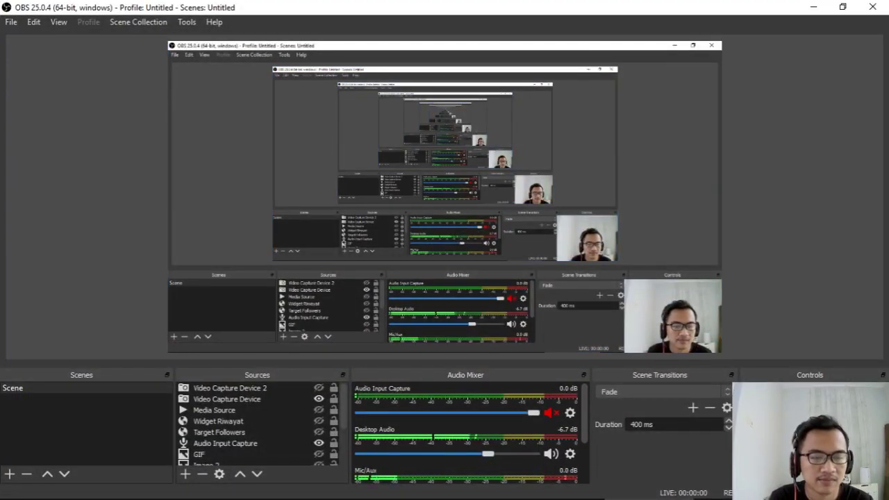